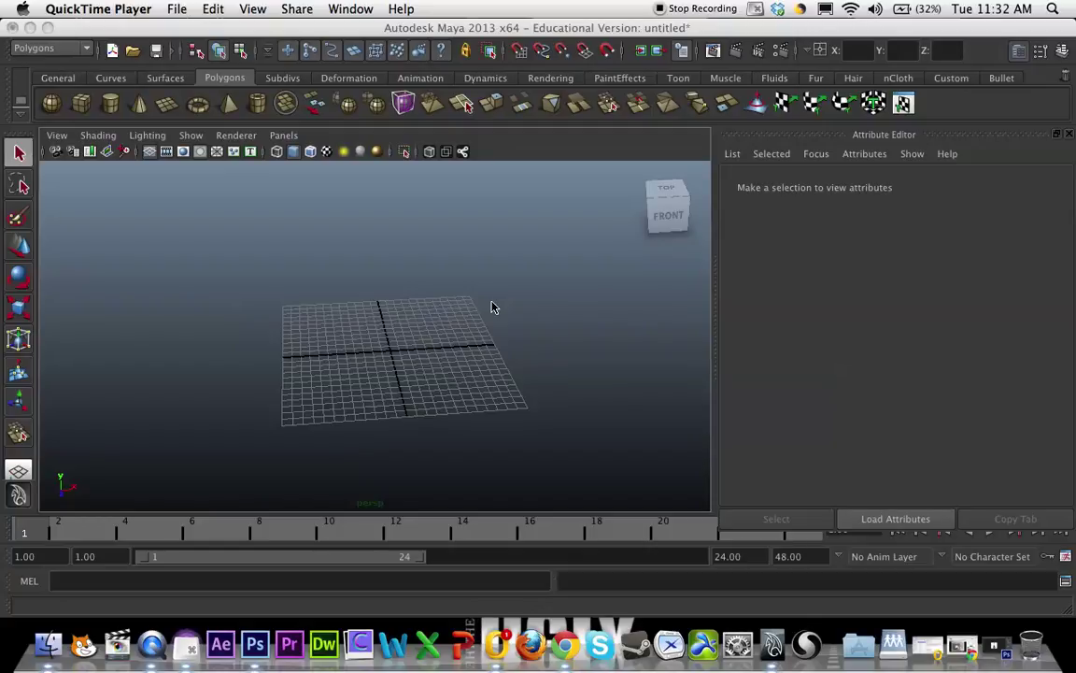
Create a tall polygon cube whose base covers the full width and back half of the grid.
{"action": "left_click_drag", "start_coordinate": [494, 307], "coordinate": [482, 307], "text": "alt"}
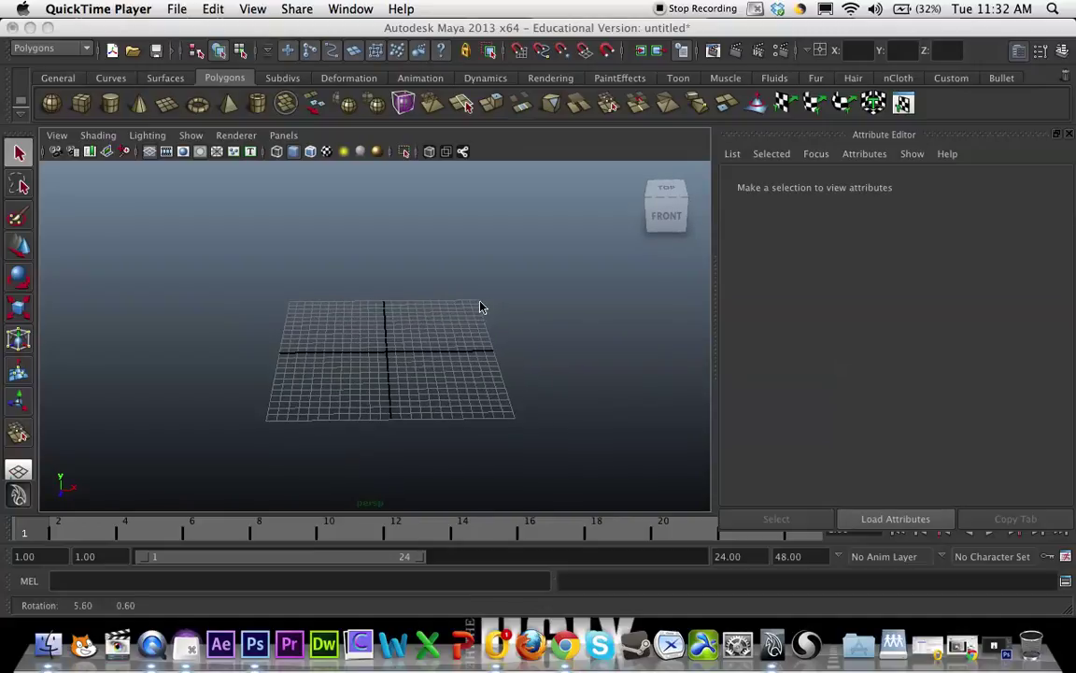
{"action": "left_click", "coordinate": [81, 103]}
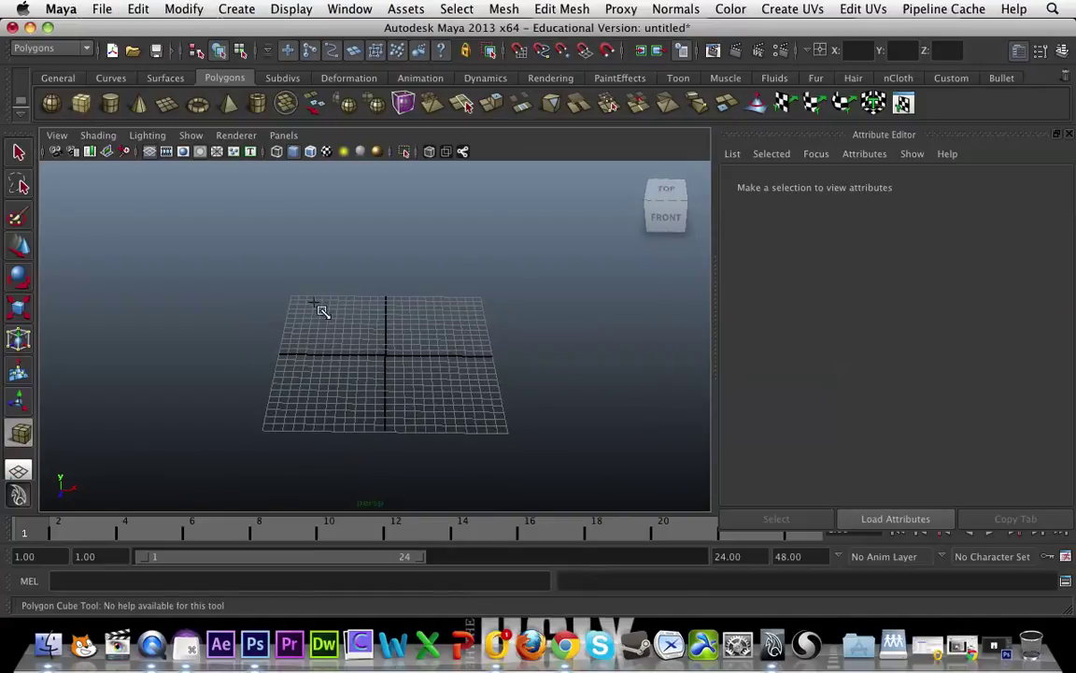
{"action": "left_click_drag", "start_coordinate": [295, 299], "coordinate": [320, 324]}
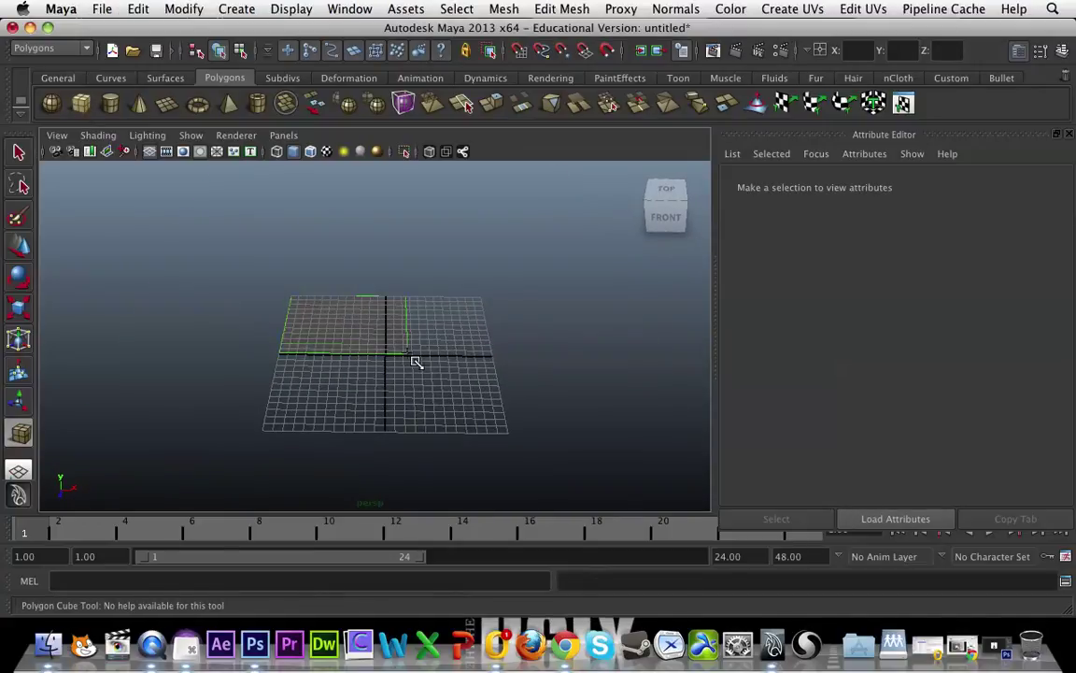
{"action": "left_click_drag", "start_coordinate": [497, 362], "coordinate": [576, 368]}
{"action": "left_click_drag", "start_coordinate": [411, 322], "coordinate": [369, 93]}
Insert two closely spaced horizontal edge loops across the lower part of the box and a third just above its base.
{"action": "left_click_drag", "start_coordinate": [455, 412], "coordinate": [399, 271], "text": "alt"}
{"action": "scroll", "coordinate": [415, 365], "scroll_direction": "up", "scroll_amount": 3}
{"action": "left_click_drag", "start_coordinate": [416, 366], "coordinate": [437, 359], "text": "alt"}
{"action": "scroll", "coordinate": [437, 360], "scroll_direction": "down", "scroll_amount": 3}
{"action": "mouse_move", "coordinate": [434, 281]}
{"action": "middle_mouse_down", "text": "alt"}
{"action": "mouse_move", "coordinate": [435, 315]}
{"action": "mouse_move", "coordinate": [432, 301]}
{"action": "middle_mouse_up", "text": "alt"}
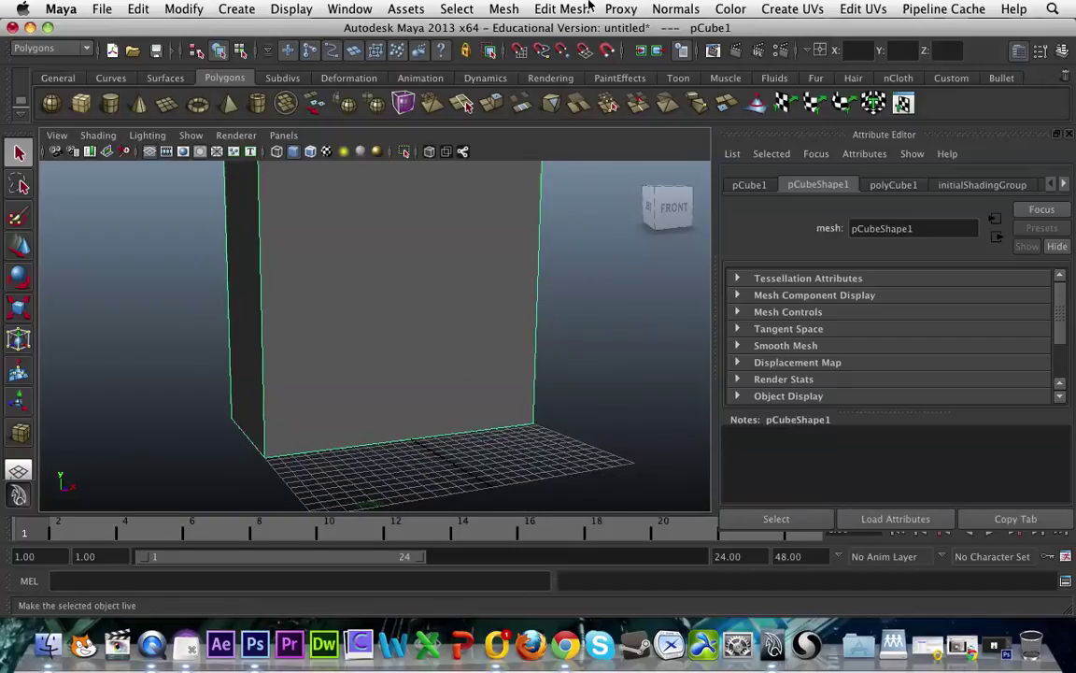
{"action": "left_click", "coordinate": [559, 9]}
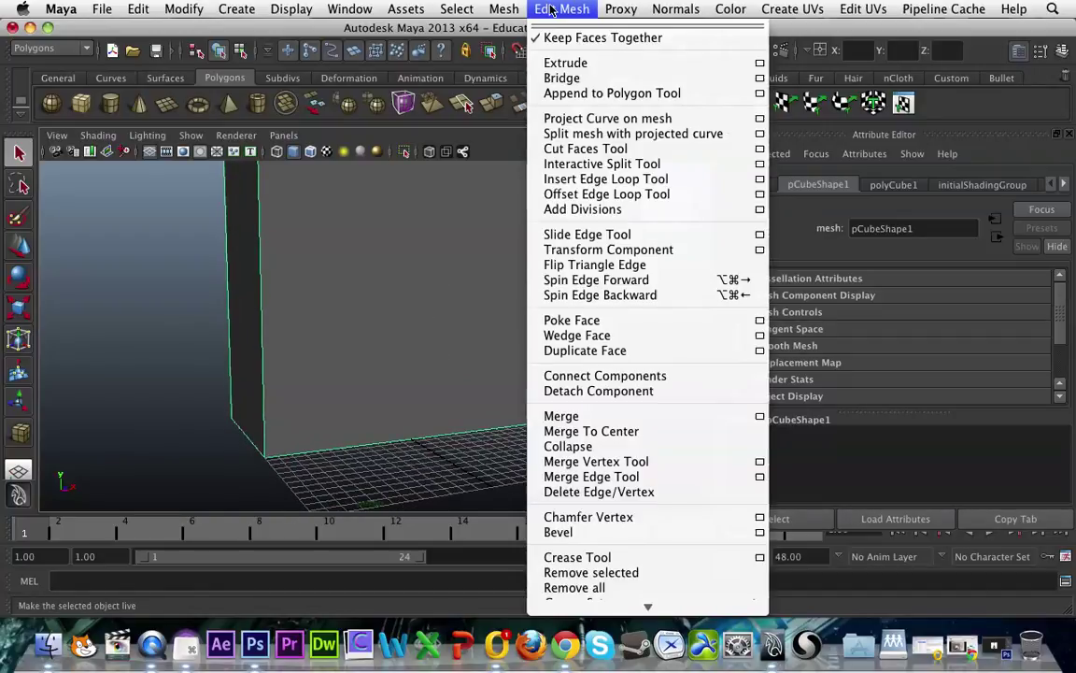
{"action": "left_click", "coordinate": [595, 179]}
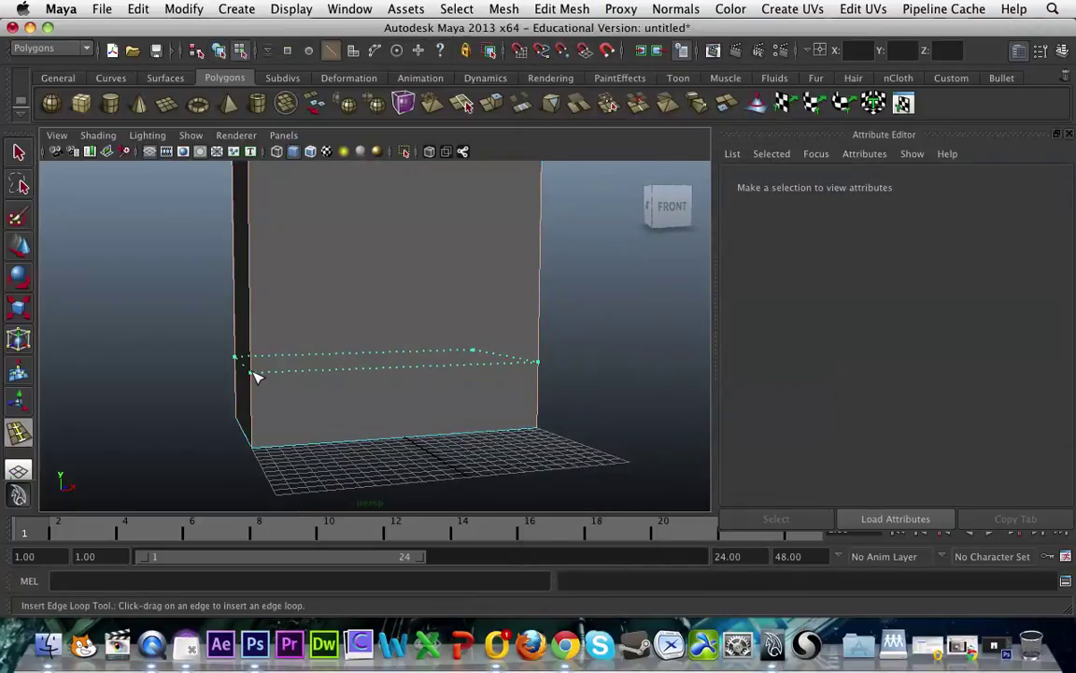
{"action": "left_click_drag", "start_coordinate": [258, 367], "coordinate": [257, 375]}
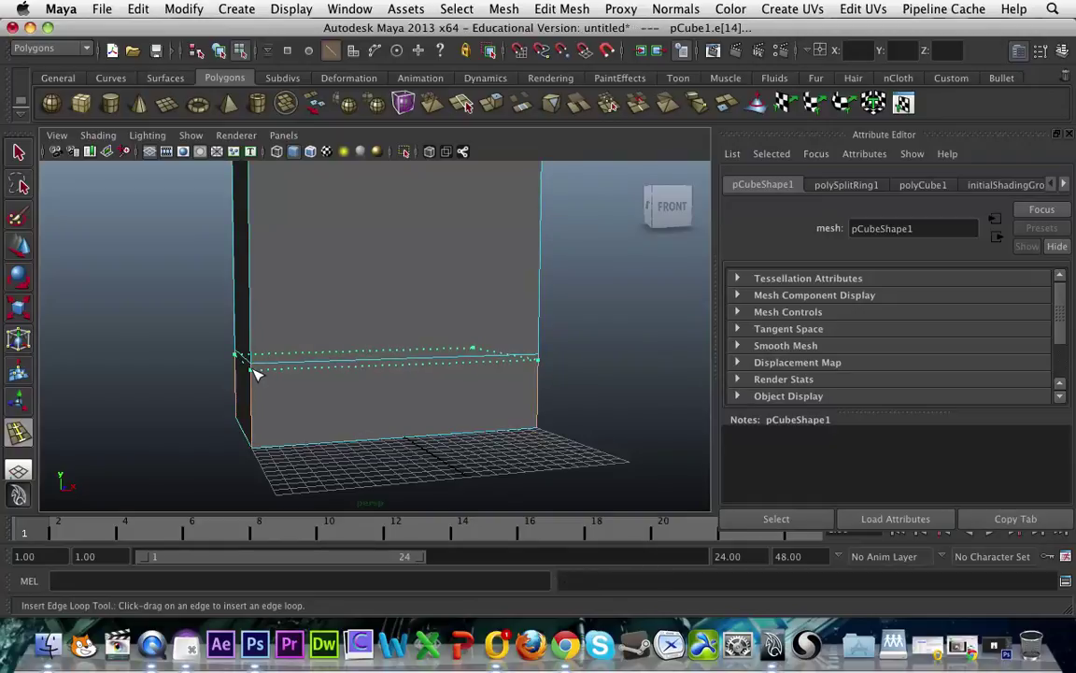
{"action": "left_click_drag", "start_coordinate": [321, 412], "coordinate": [317, 409], "text": "alt"}
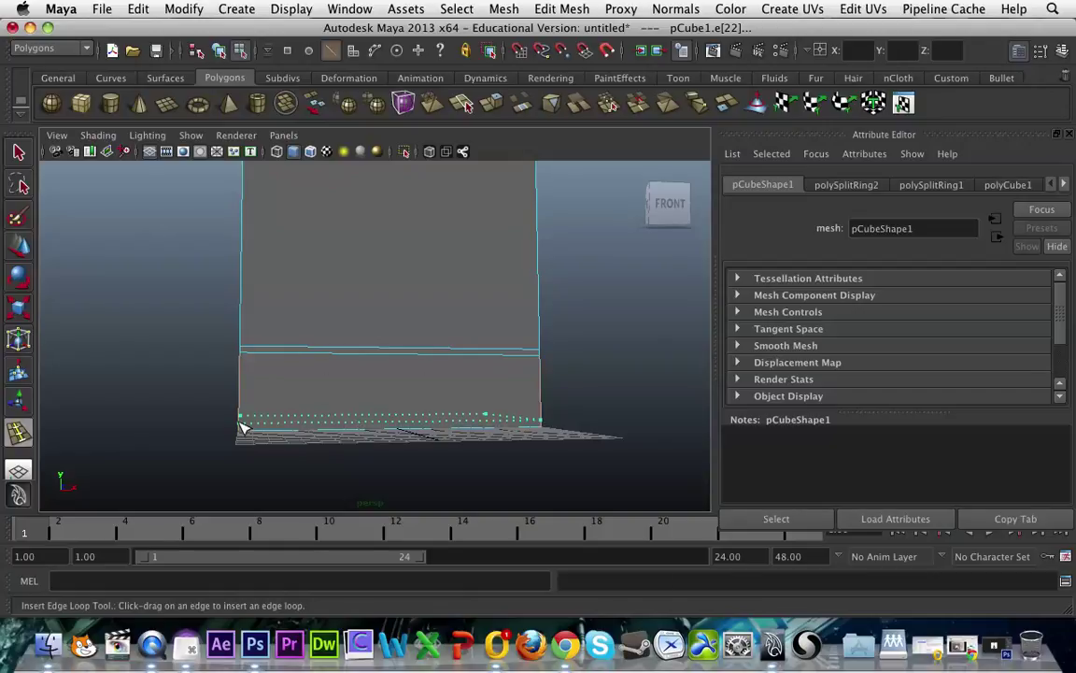
{"action": "left_click_drag", "start_coordinate": [241, 427], "coordinate": [242, 425]}
Insert vertical edge loops just inside both sides of the box front and a closely spaced pair down its centre.
{"action": "left_click_drag", "start_coordinate": [250, 355], "coordinate": [246, 355]}
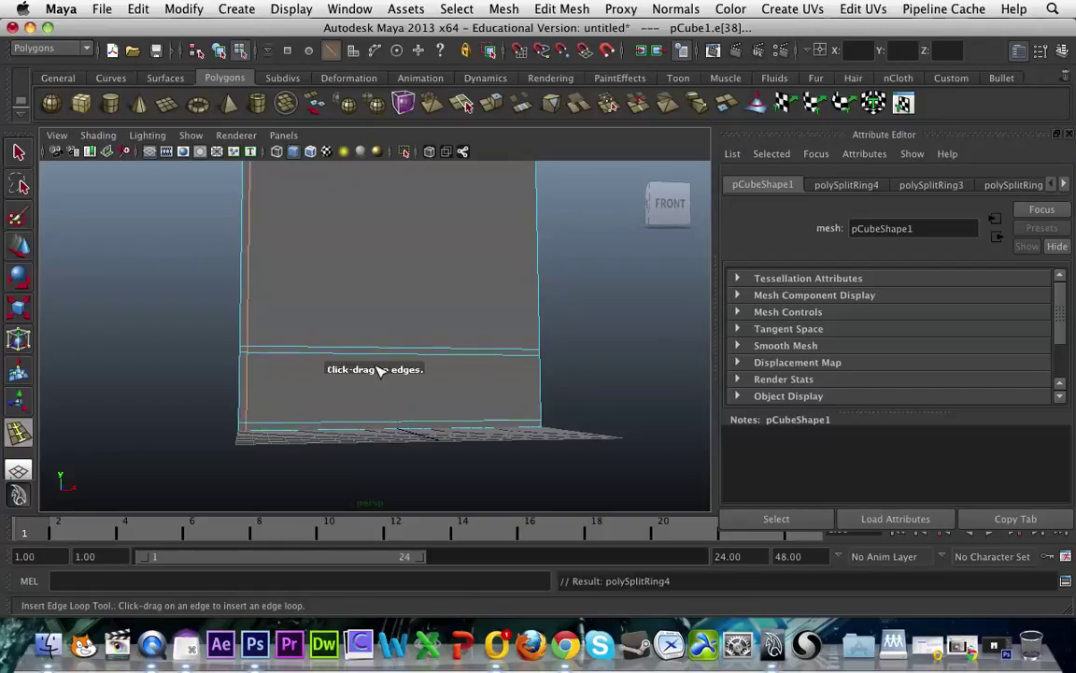
{"action": "left_click_drag", "start_coordinate": [378, 369], "coordinate": [389, 366], "text": "alt"}
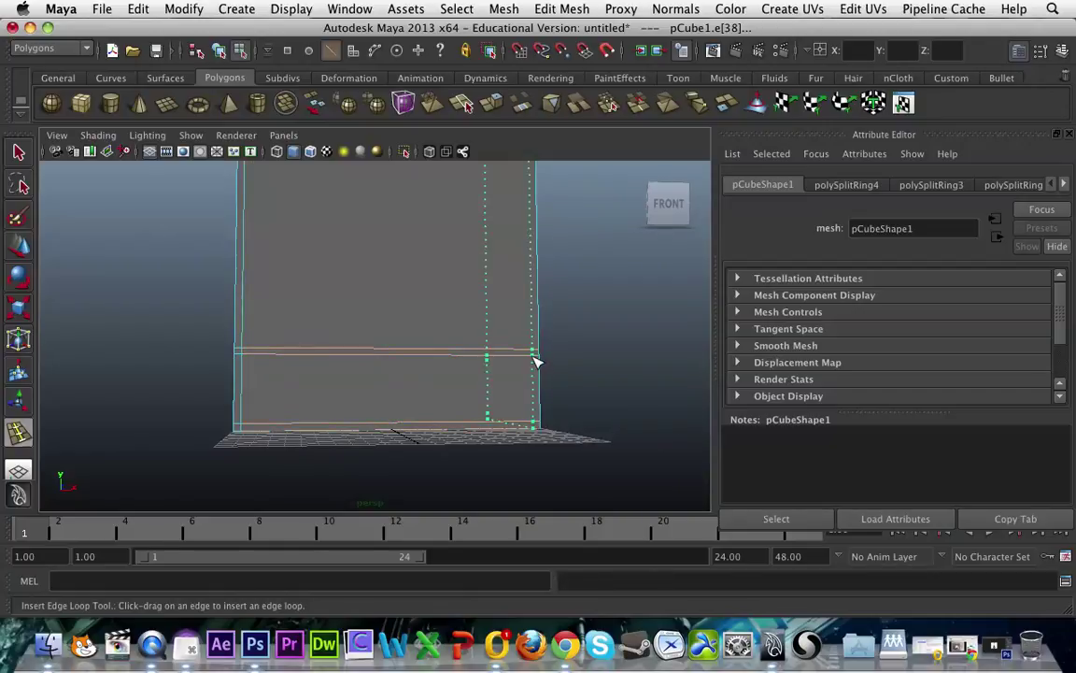
{"action": "left_click_drag", "start_coordinate": [537, 362], "coordinate": [538, 362]}
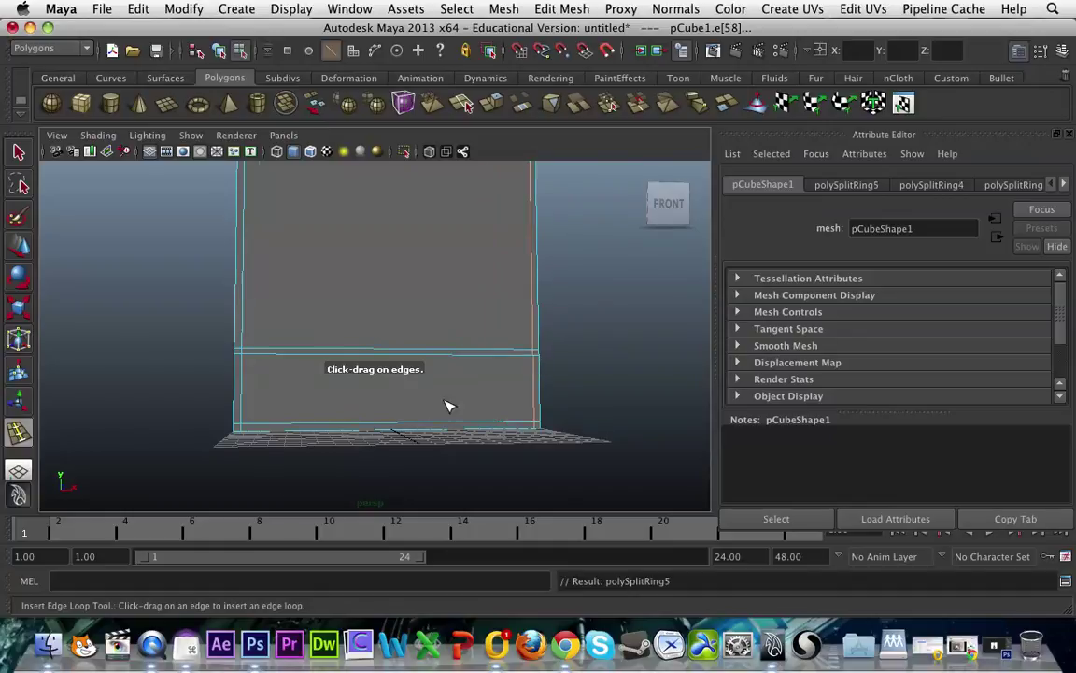
{"action": "left_click_drag", "start_coordinate": [447, 403], "coordinate": [371, 327], "text": "alt"}
{"action": "scroll", "coordinate": [387, 406], "scroll_direction": "up", "scroll_amount": 4}
{"action": "scroll", "coordinate": [390, 409], "scroll_direction": "up", "scroll_amount": 3}
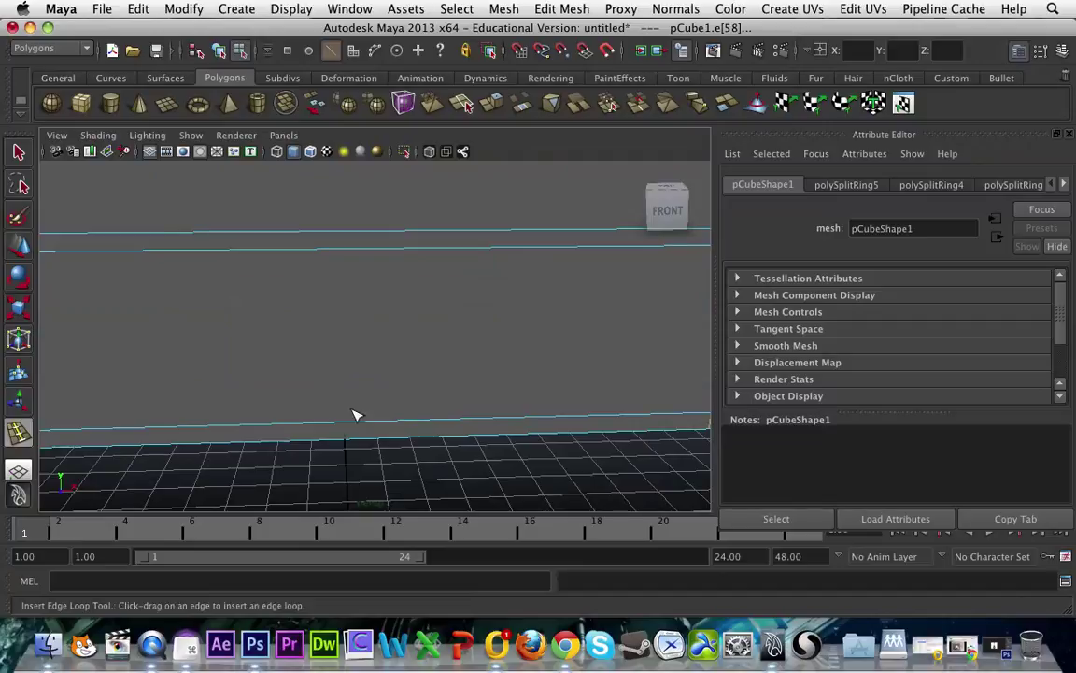
{"action": "left_click_drag", "start_coordinate": [341, 428], "coordinate": [494, 348]}
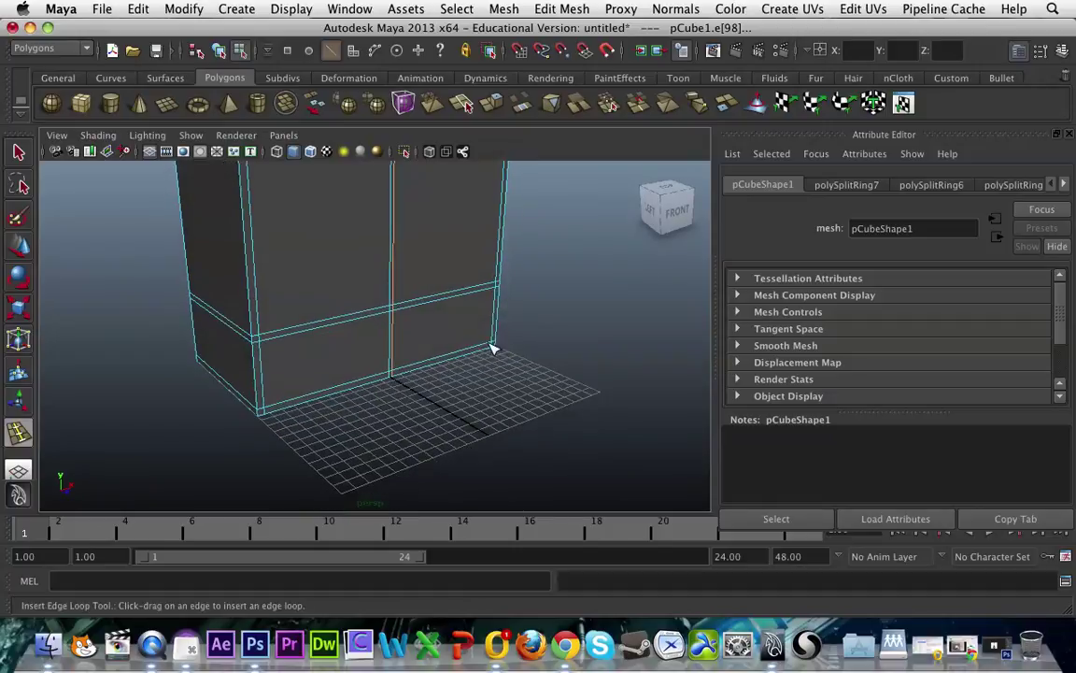
Extrude the two large lower front faces and move them forward to form a pair of drawers.
{"action": "key", "text": "q"}
{"action": "right_click_drag", "start_coordinate": [364, 341], "coordinate": [357, 374]}
{"action": "left_click", "coordinate": [353, 355]}
{"action": "left_click", "coordinate": [446, 336], "text": "shift"}
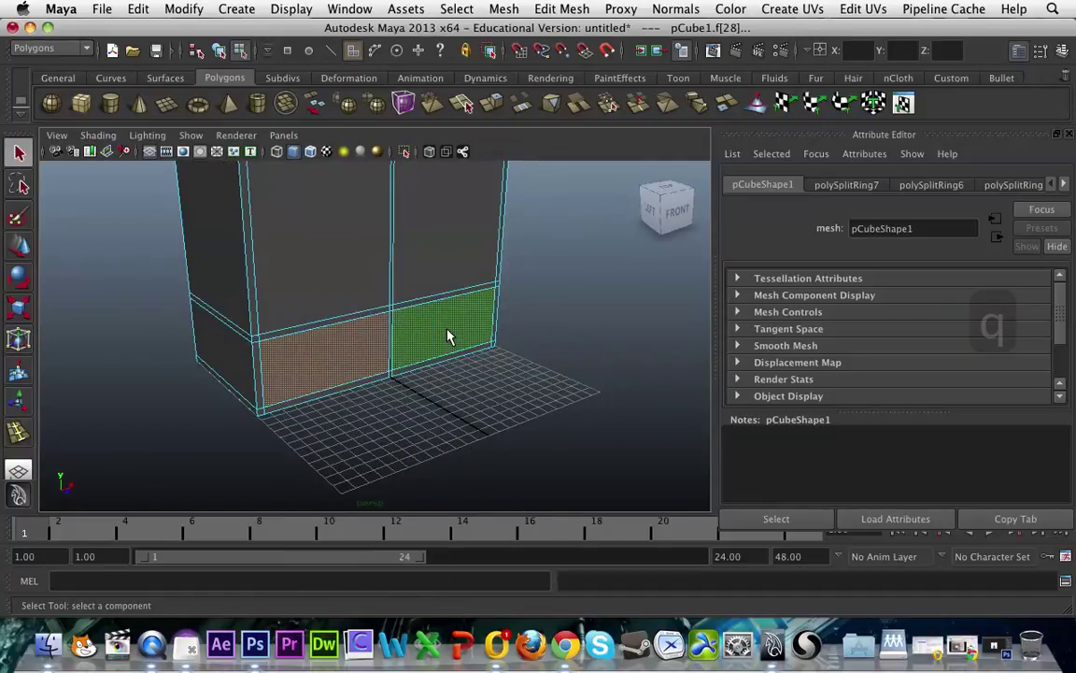
{"action": "left_click", "coordinate": [500, 408]}
{"action": "left_click", "coordinate": [365, 351]}
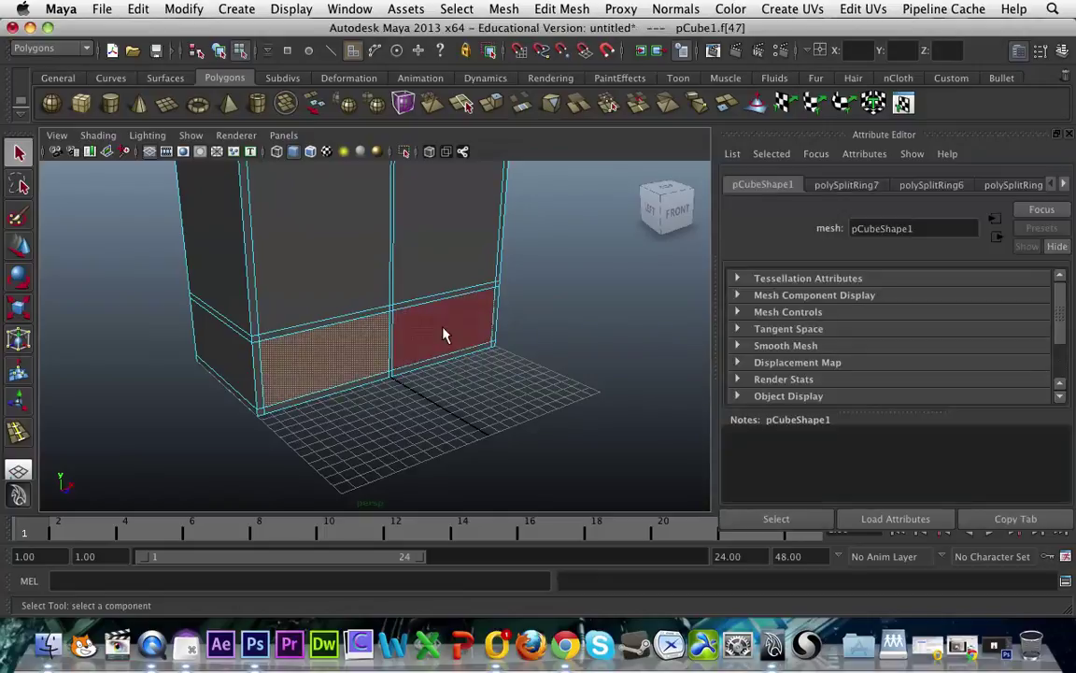
{"action": "left_click", "coordinate": [444, 336], "text": "shift"}
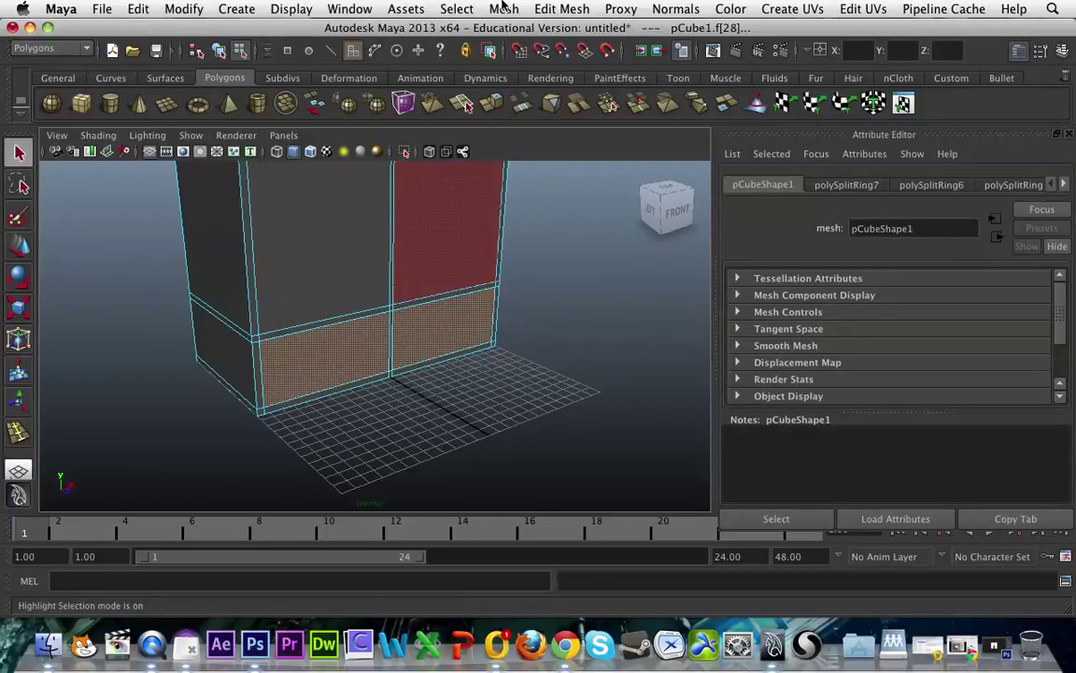
{"action": "left_click", "coordinate": [538, 11]}
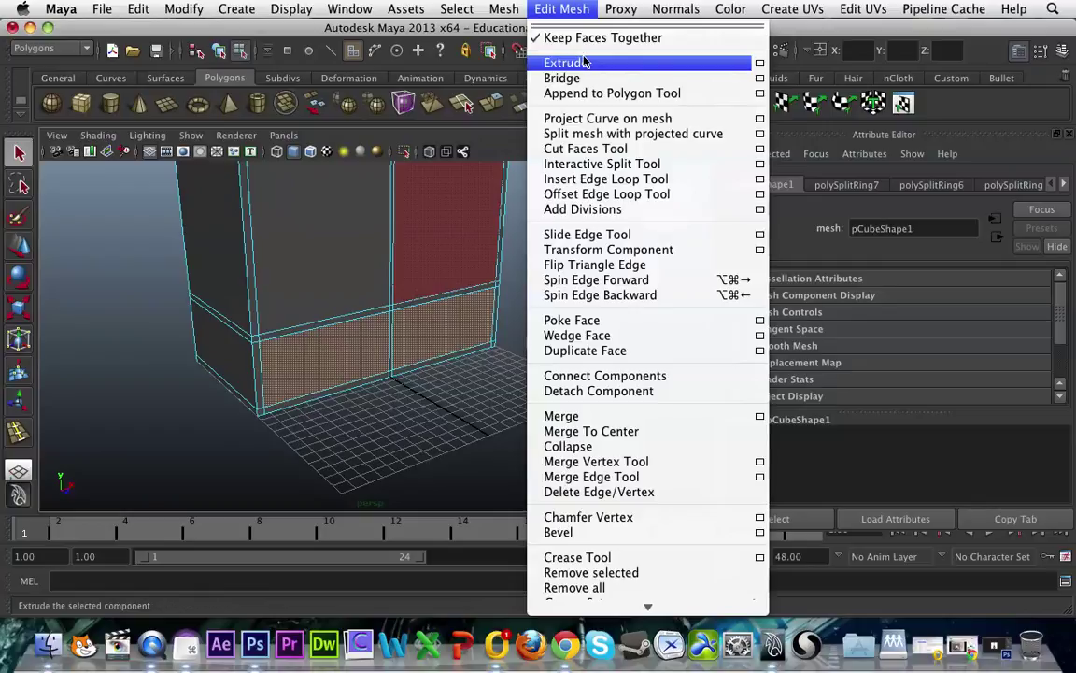
{"action": "left_click", "coordinate": [525, 58]}
{"action": "key", "text": "w"}
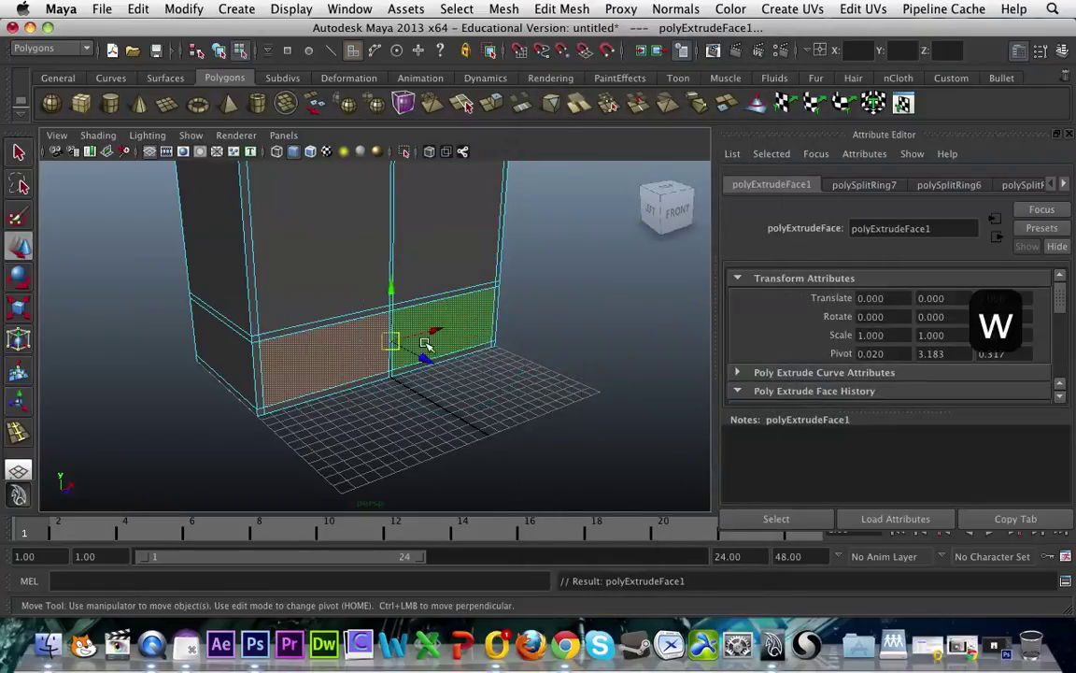
{"action": "left_click_drag", "start_coordinate": [422, 359], "coordinate": [465, 390]}
Adjust the two drawer front faces separately so the left drawer sticks out slightly further than the right one.
{"action": "left_click", "coordinate": [492, 353]}
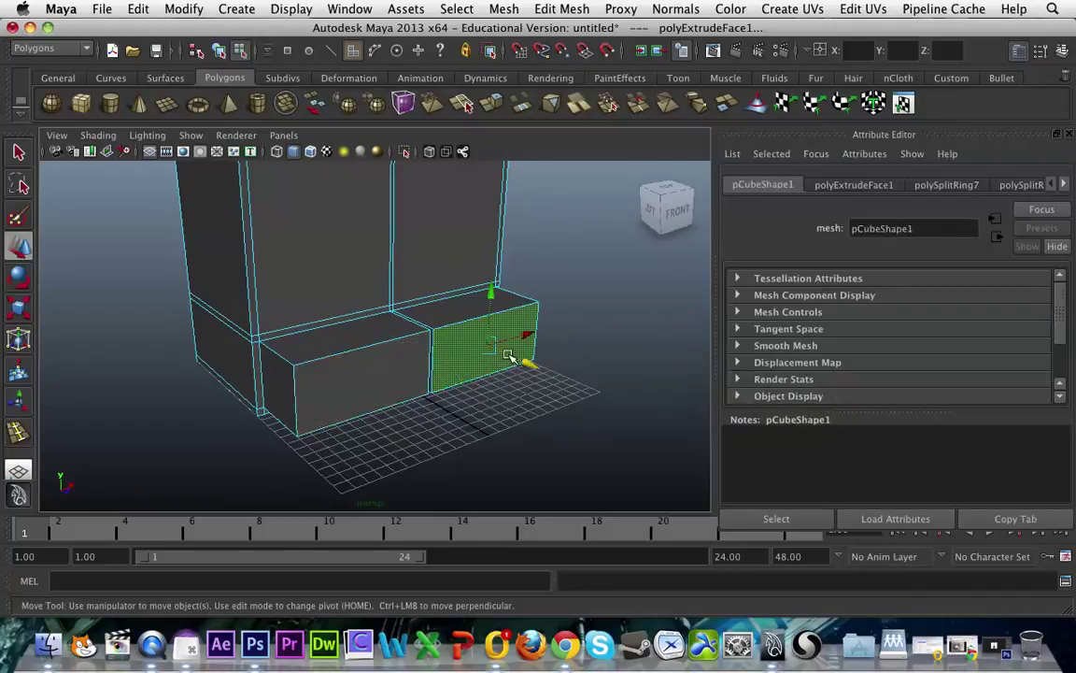
{"action": "left_click", "coordinate": [572, 357]}
{"action": "left_click", "coordinate": [408, 372]}
{"action": "left_click_drag", "start_coordinate": [399, 399], "coordinate": [396, 396]}
{"action": "left_click", "coordinate": [521, 384]}
Extrude both drawer front faces and scale them to about 0.37 in width and 0.15 in height as handle bases.
{"action": "left_click_drag", "start_coordinate": [566, 314], "coordinate": [591, 344], "text": "alt"}
{"action": "middle_click_drag", "start_coordinate": [562, 355], "coordinate": [570, 332], "text": "alt"}
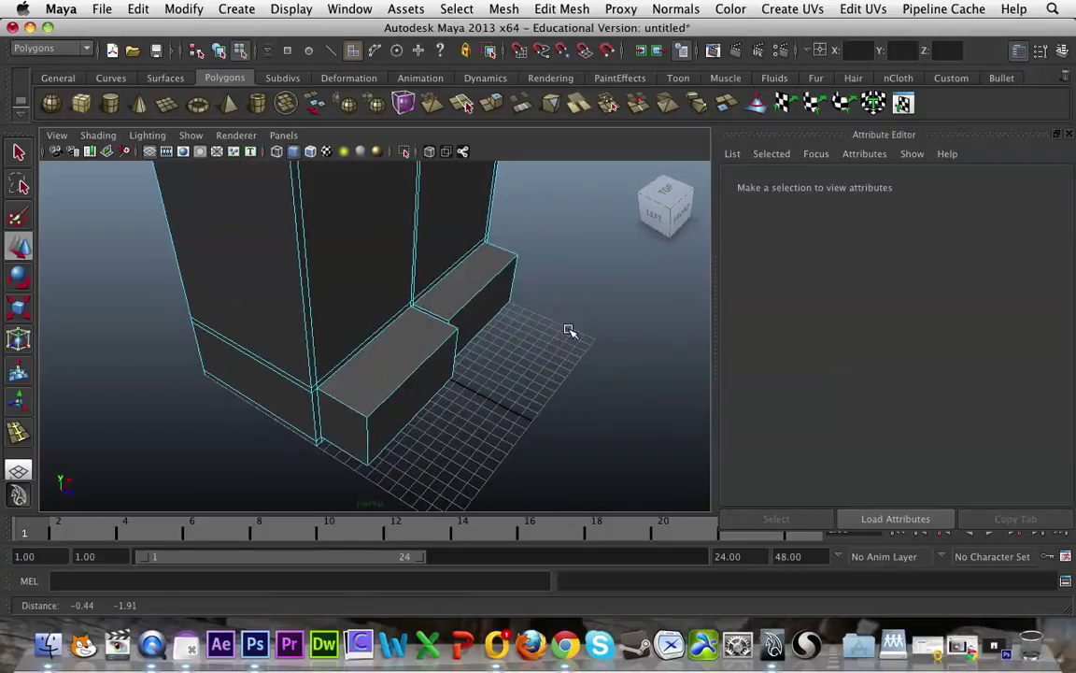
{"action": "left_click_drag", "start_coordinate": [570, 331], "coordinate": [466, 315], "text": "alt"}
{"action": "scroll", "coordinate": [499, 329], "scroll_direction": "up", "scroll_amount": 5}
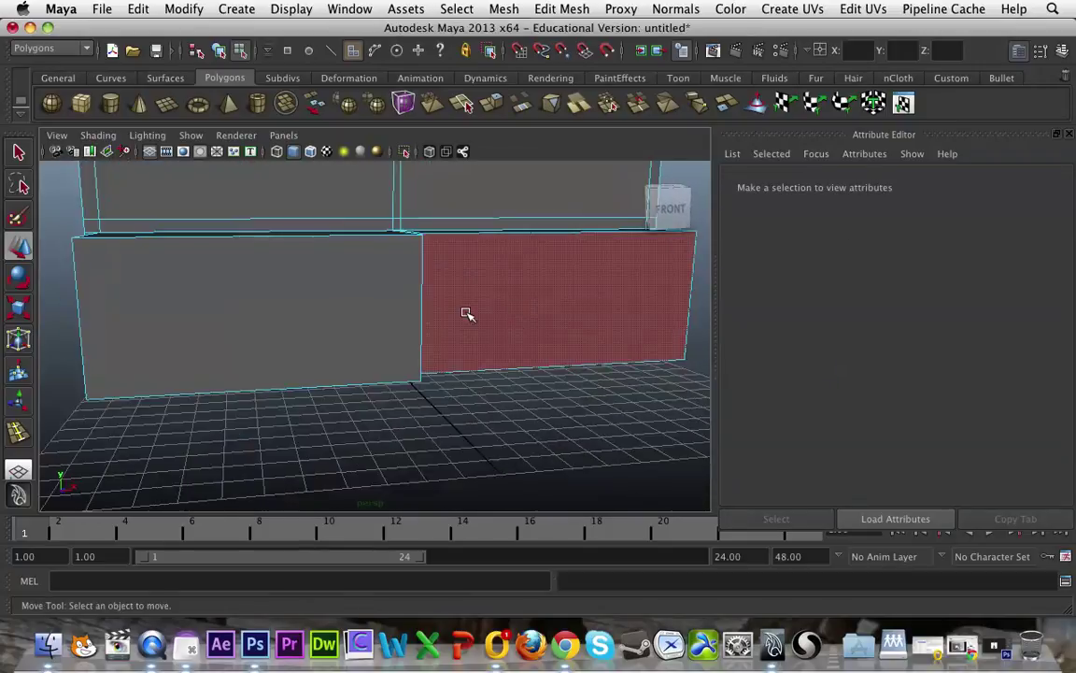
{"action": "left_click", "coordinate": [488, 306]}
{"action": "left_click", "coordinate": [336, 298], "text": "shift"}
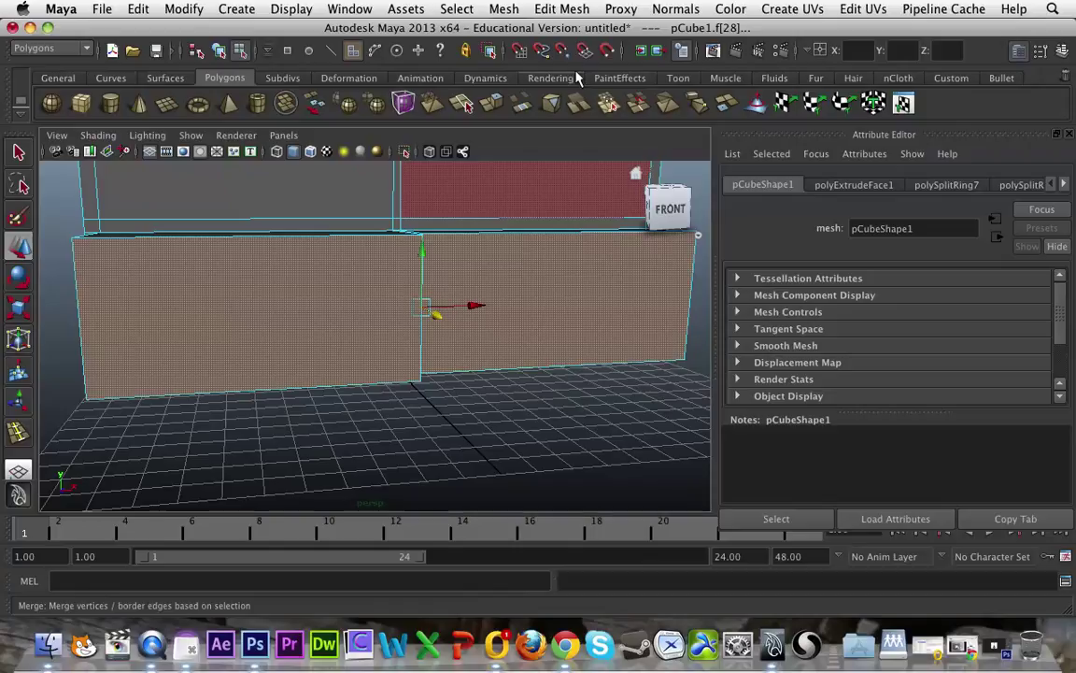
{"action": "left_click", "coordinate": [561, 8]}
{"action": "left_click", "coordinate": [565, 63]}
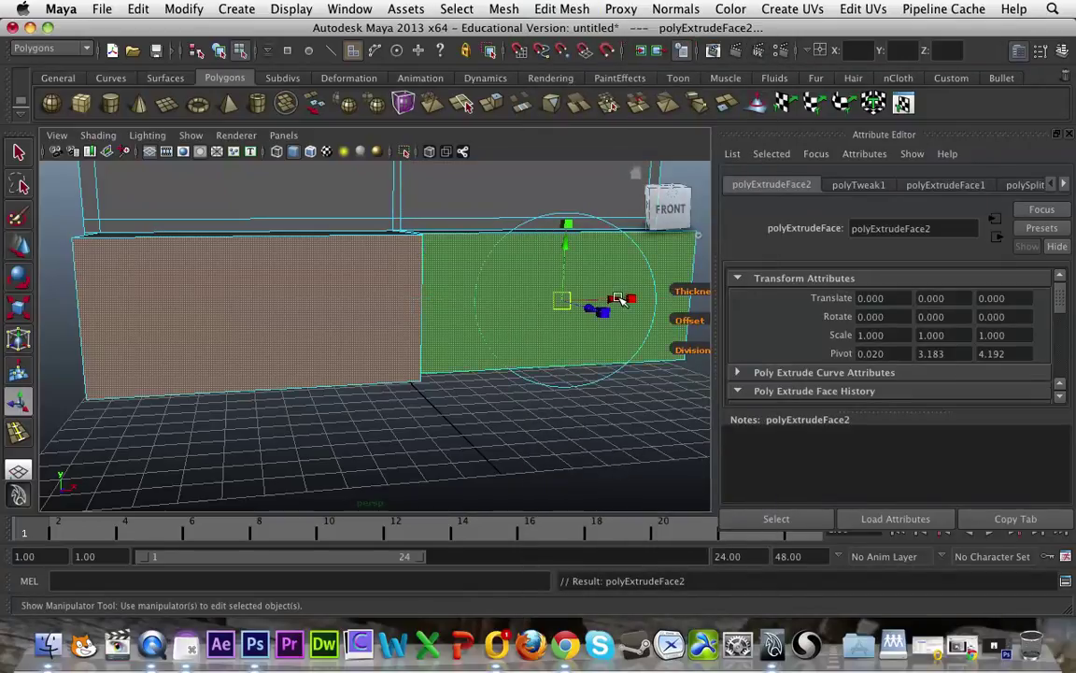
{"action": "left_click_drag", "start_coordinate": [629, 299], "coordinate": [605, 300]}
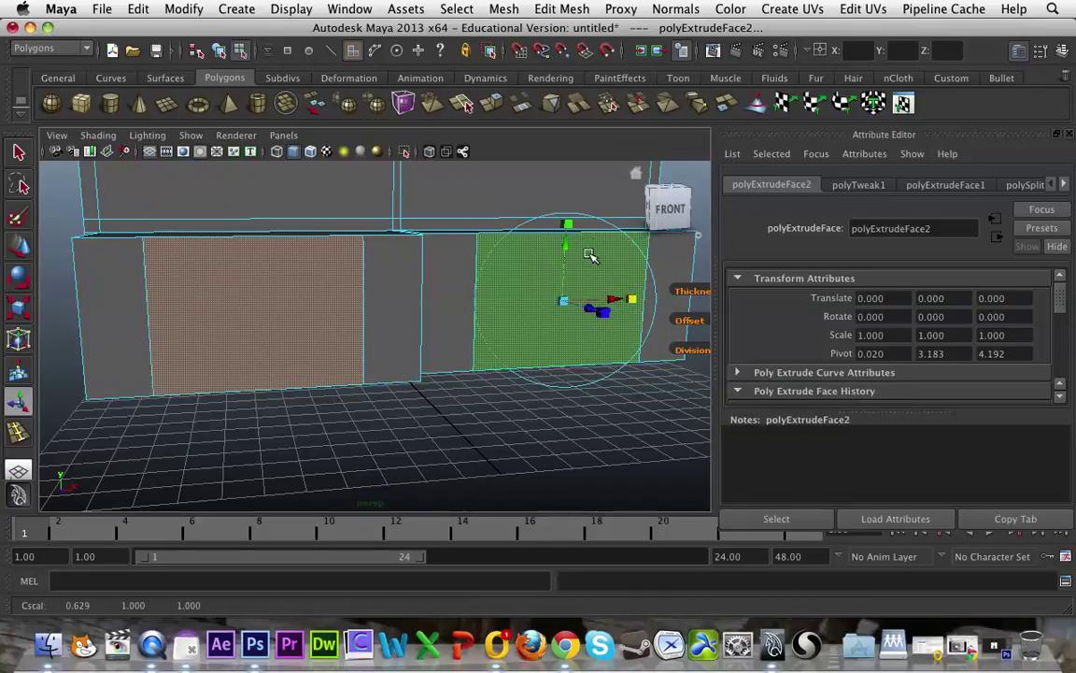
{"action": "left_click_drag", "start_coordinate": [567, 223], "coordinate": [603, 300]}
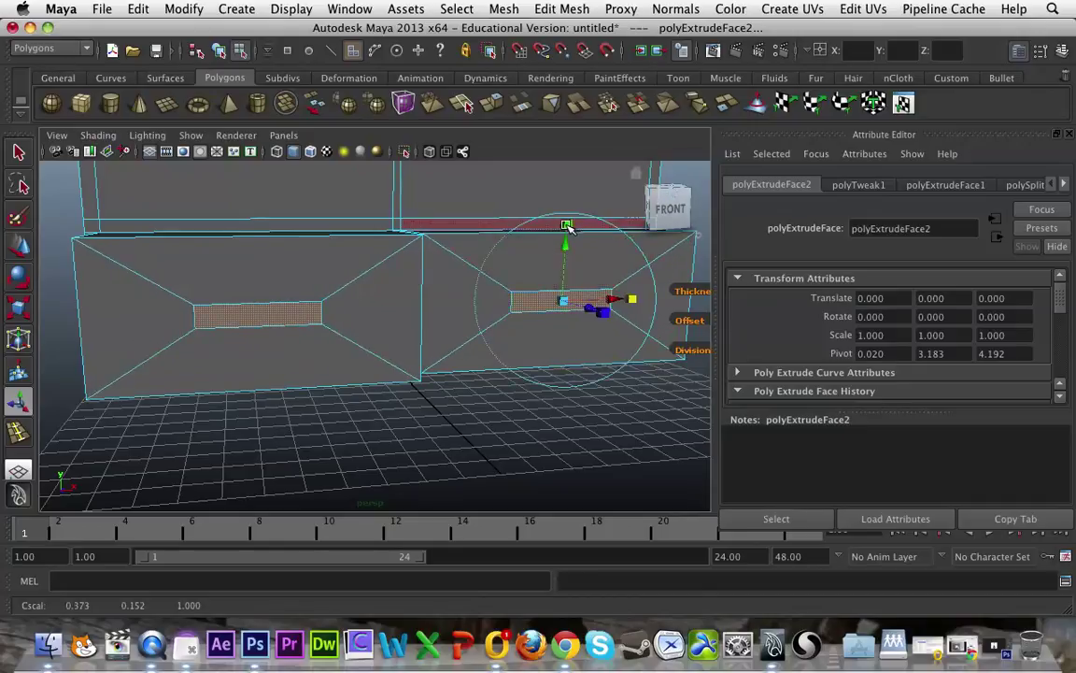
Extrude the two small handle base faces slightly outward from the drawer fronts.
{"action": "left_click_drag", "start_coordinate": [495, 301], "coordinate": [504, 334], "text": "alt"}
{"action": "key", "text": "g"}
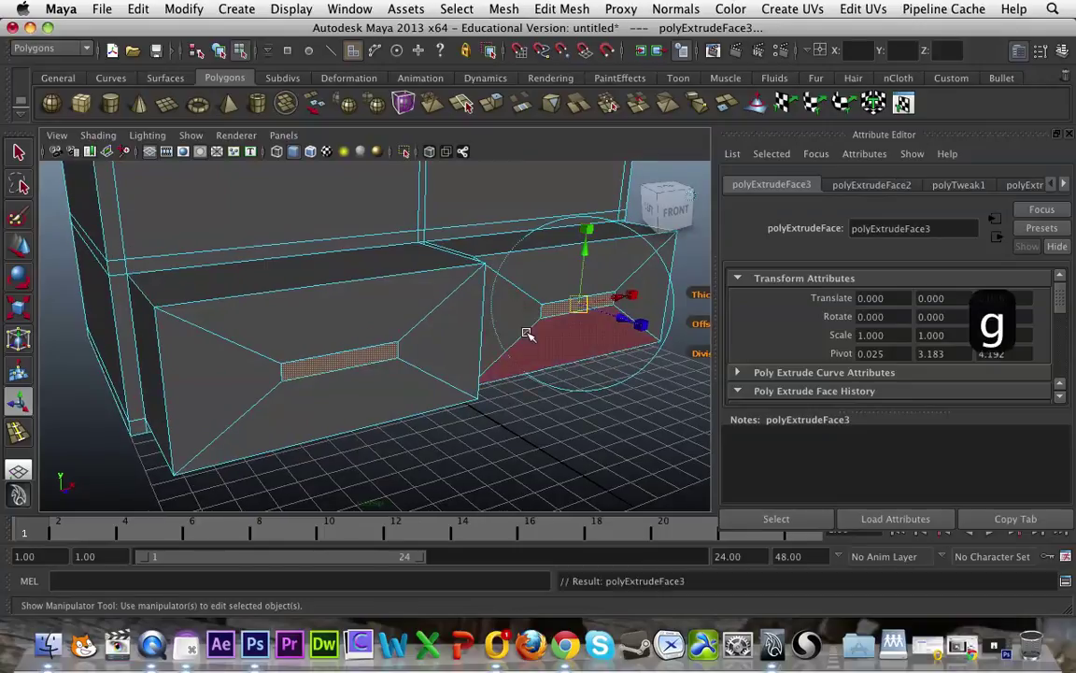
{"action": "left_click_drag", "start_coordinate": [624, 320], "coordinate": [630, 319]}
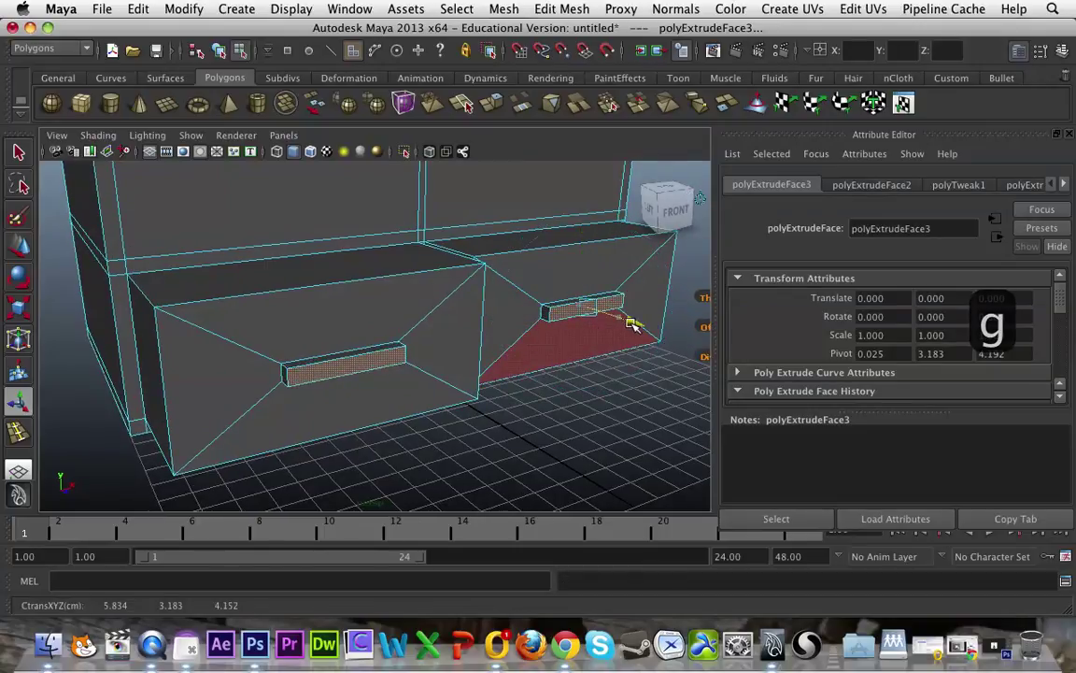
Extrude the top and bottom faces of both drawer handles and scale them inward to about 0.84 by 0.67.
{"action": "left_click", "coordinate": [371, 348]}
{"action": "left_click_drag", "start_coordinate": [467, 381], "coordinate": [468, 284], "text": "alt"}
{"action": "middle_click_drag", "start_coordinate": [468, 284], "coordinate": [444, 364], "text": "alt"}
{"action": "scroll", "coordinate": [444, 364], "scroll_direction": "up", "scroll_amount": 3}
{"action": "left_click", "coordinate": [411, 229], "text": "shift"}
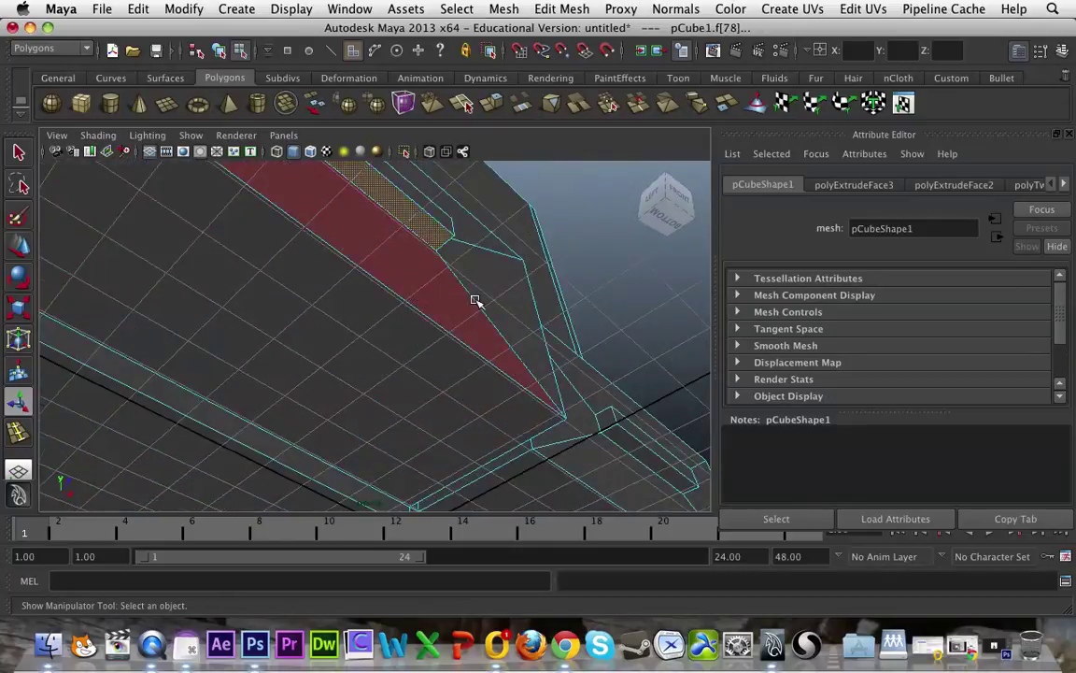
{"action": "left_click_drag", "start_coordinate": [521, 314], "coordinate": [379, 336], "text": "alt"}
{"action": "middle_click_drag", "start_coordinate": [467, 282], "coordinate": [292, 439], "text": "alt"}
{"action": "left_click", "coordinate": [488, 327], "text": "shift"}
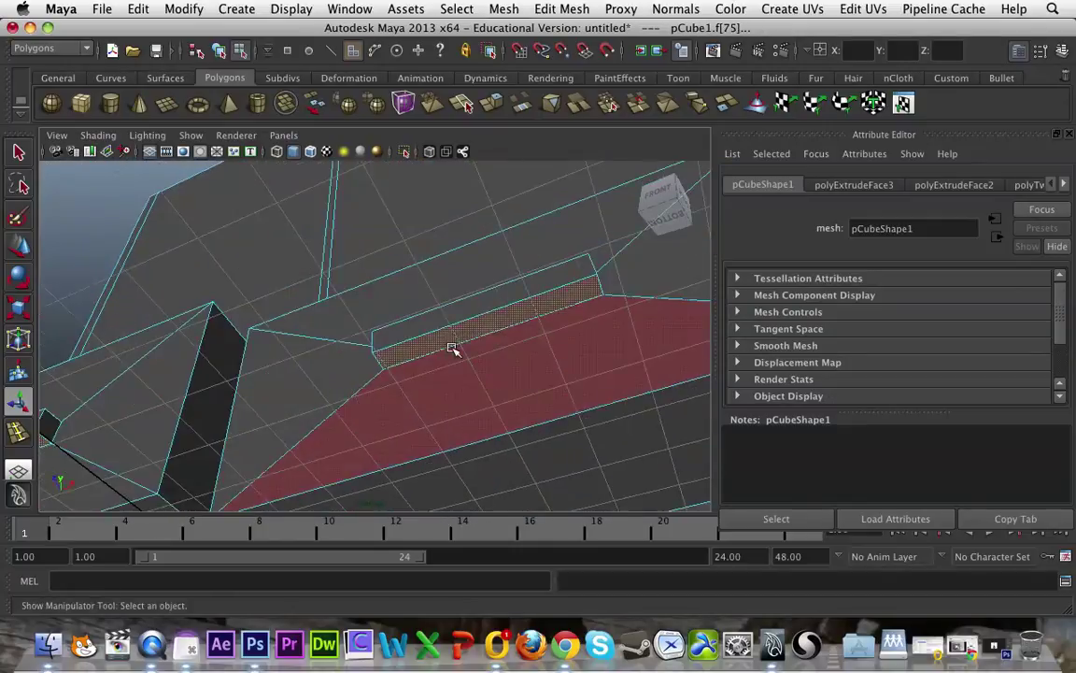
{"action": "left_click_drag", "start_coordinate": [452, 348], "coordinate": [507, 474], "text": "alt"}
{"action": "middle_click_drag", "start_coordinate": [508, 474], "coordinate": [446, 382], "text": "alt"}
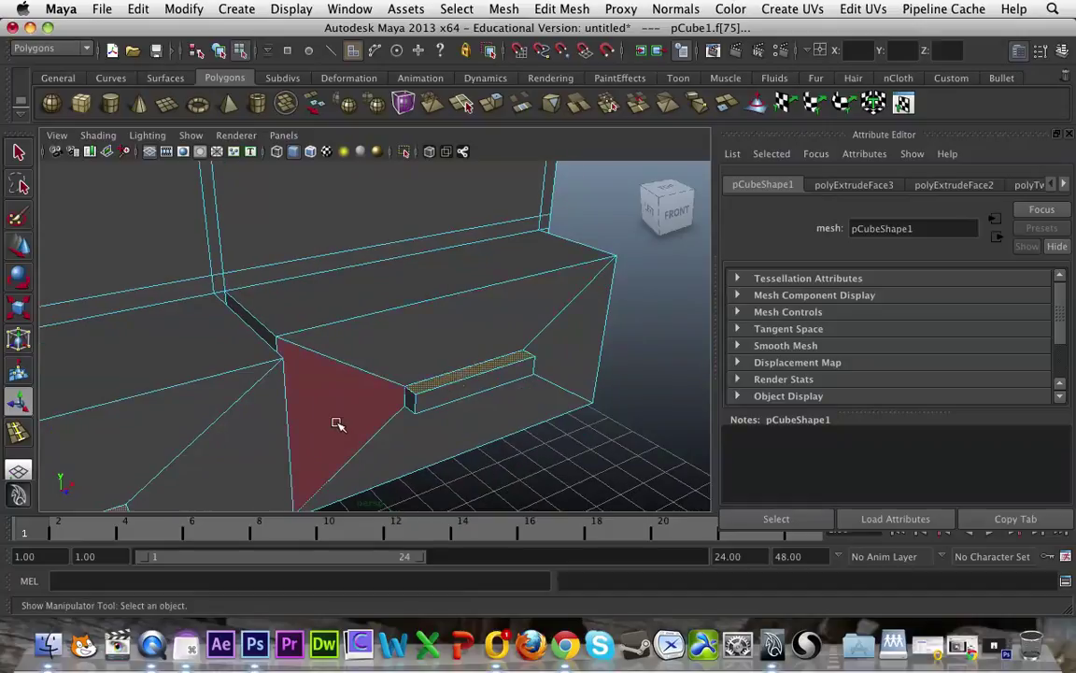
{"action": "middle_click_drag", "start_coordinate": [338, 424], "coordinate": [453, 351], "text": "alt"}
{"action": "key", "text": "g"}
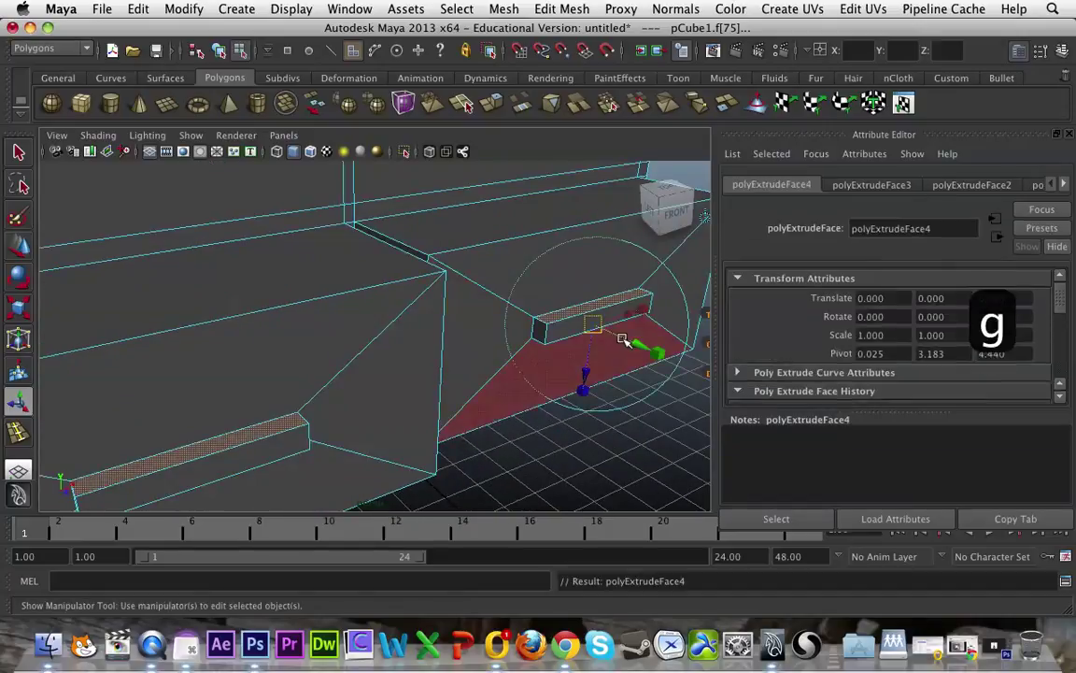
{"action": "left_click_drag", "start_coordinate": [645, 309], "coordinate": [648, 309]}
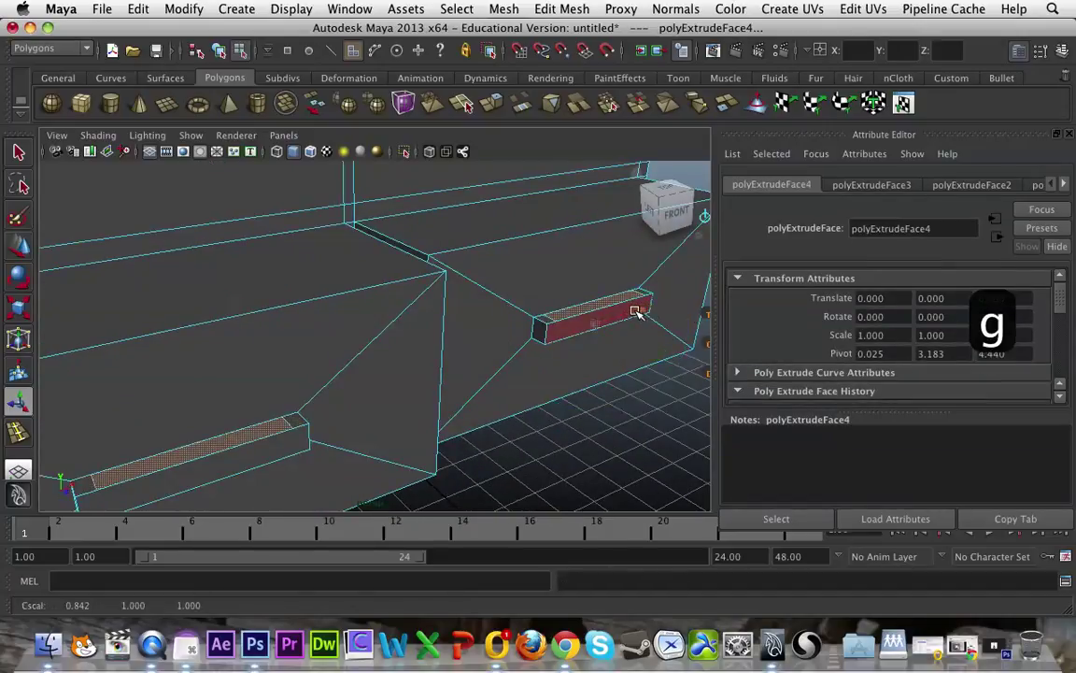
{"action": "left_click", "coordinate": [654, 349]}
{"action": "left_click_drag", "start_coordinate": [652, 349], "coordinate": [642, 344]}
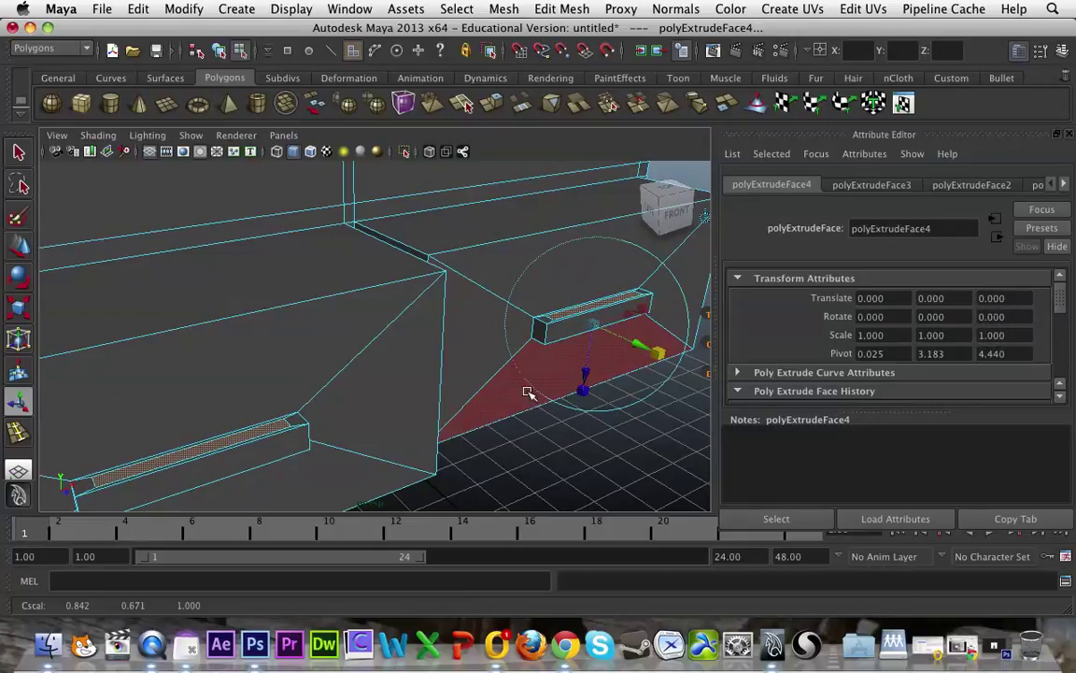
Extrude the inset handle faces again and push them inward to hollow out both handles.
{"action": "left_click_drag", "start_coordinate": [528, 392], "coordinate": [462, 285], "text": "alt"}
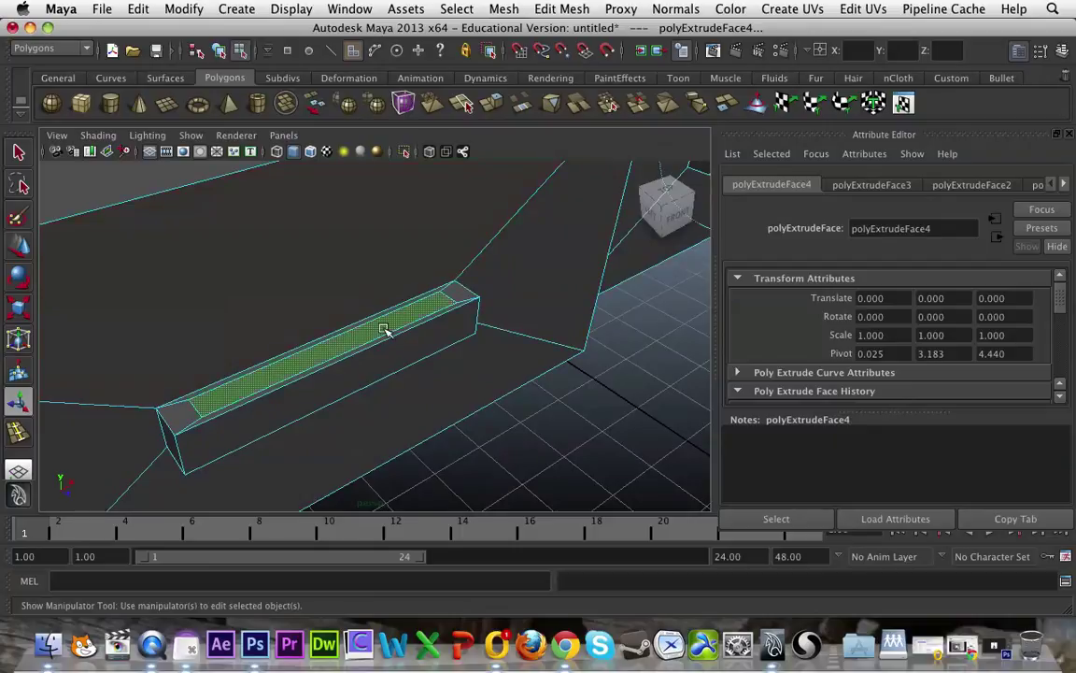
{"action": "left_click_drag", "start_coordinate": [557, 288], "coordinate": [589, 277], "text": "alt"}
{"action": "key", "text": "g"}
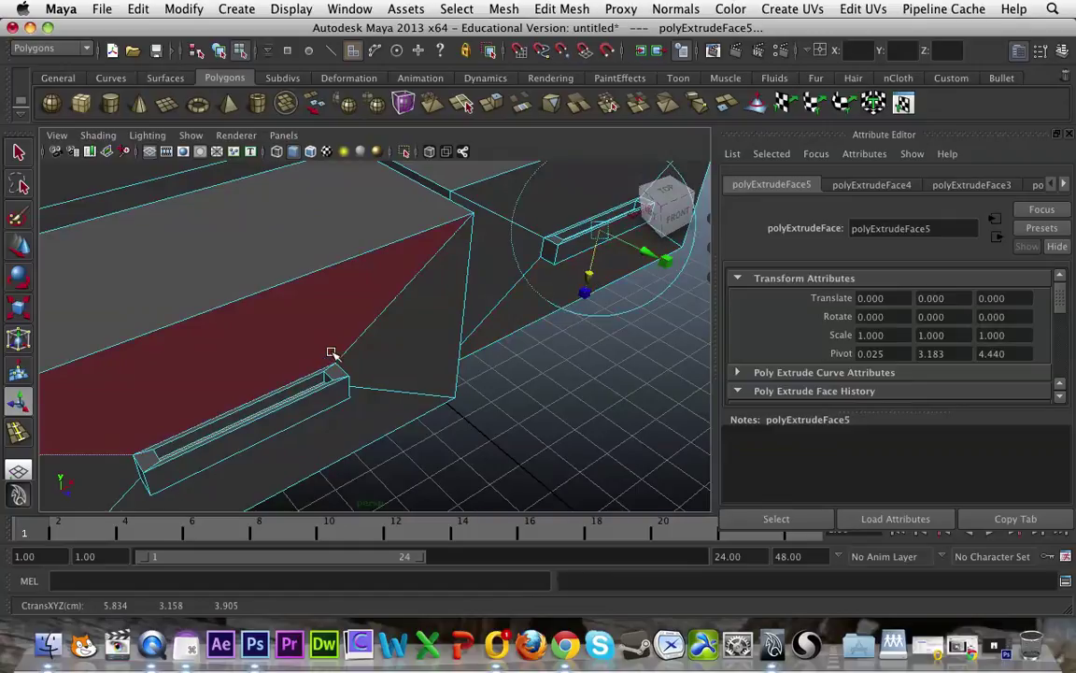
Leave face editing on the finished handles and reselect the whole cabinet mesh.
{"action": "right_click_drag", "start_coordinate": [331, 352], "coordinate": [409, 331]}
{"action": "left_click", "coordinate": [567, 400]}
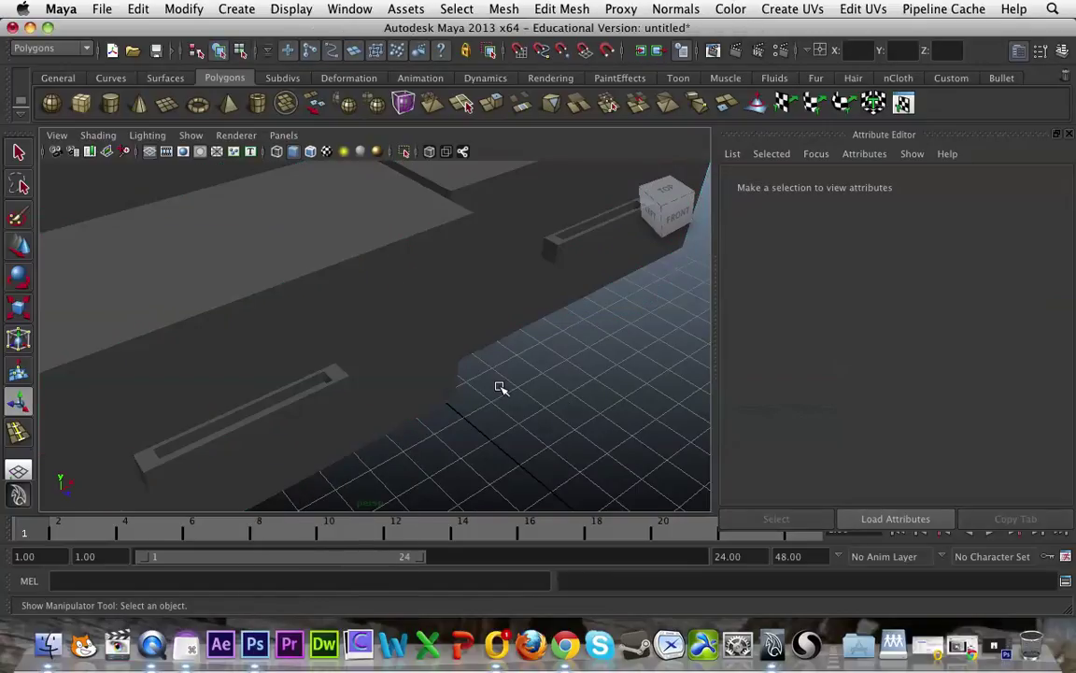
{"action": "left_click_drag", "start_coordinate": [499, 389], "coordinate": [378, 352], "text": "alt"}
{"action": "left_click", "coordinate": [333, 353]}
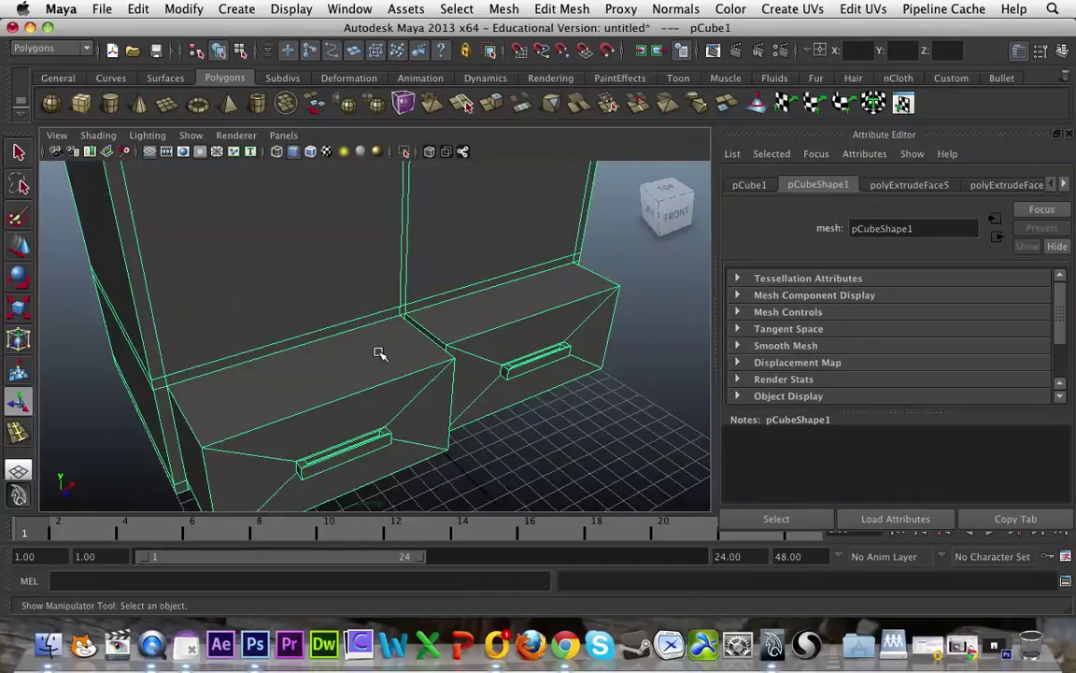
Extrude the left drawer's top face, scale it inward to about 0.85 in depth, and shift it towards the cabinet to leave a thin rim.
{"action": "right_click_drag", "start_coordinate": [375, 356], "coordinate": [376, 369]}
{"action": "left_click", "coordinate": [376, 370]}
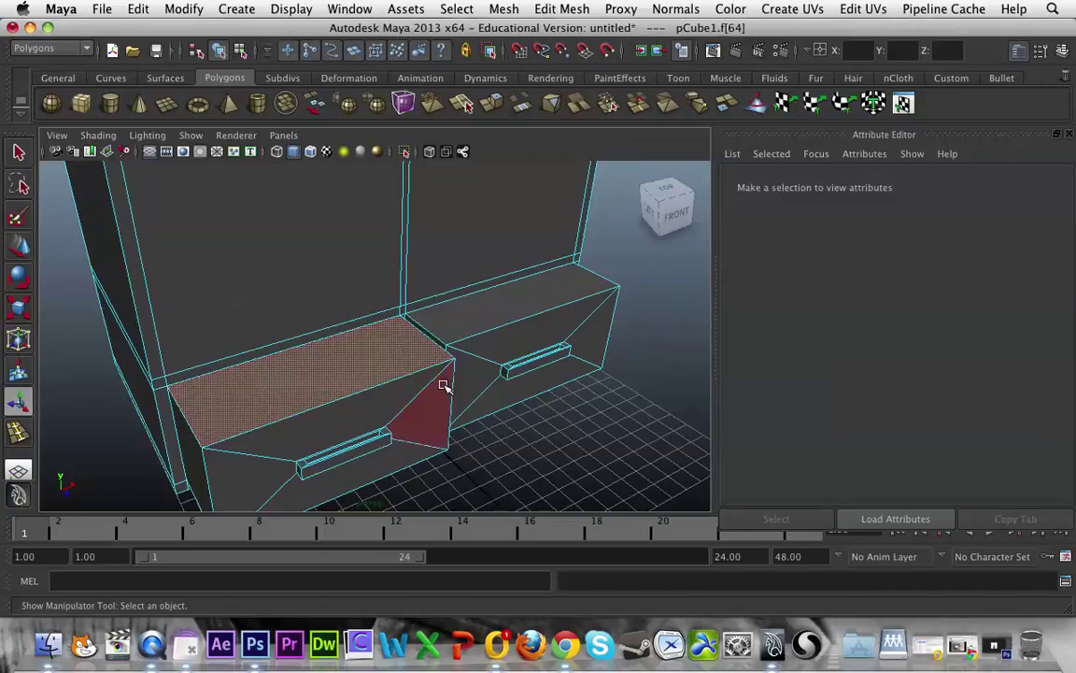
{"action": "left_click_drag", "start_coordinate": [439, 379], "coordinate": [505, 323], "text": "alt"}
{"action": "middle_click_drag", "start_coordinate": [413, 379], "coordinate": [437, 344], "text": "alt"}
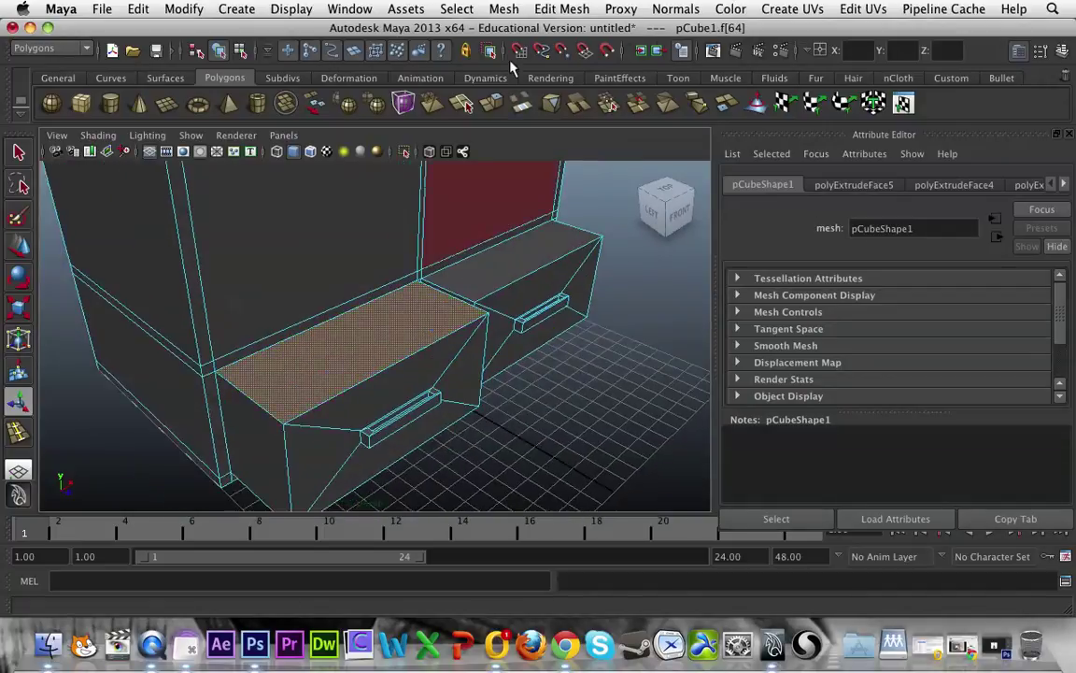
{"action": "left_click", "coordinate": [541, 8]}
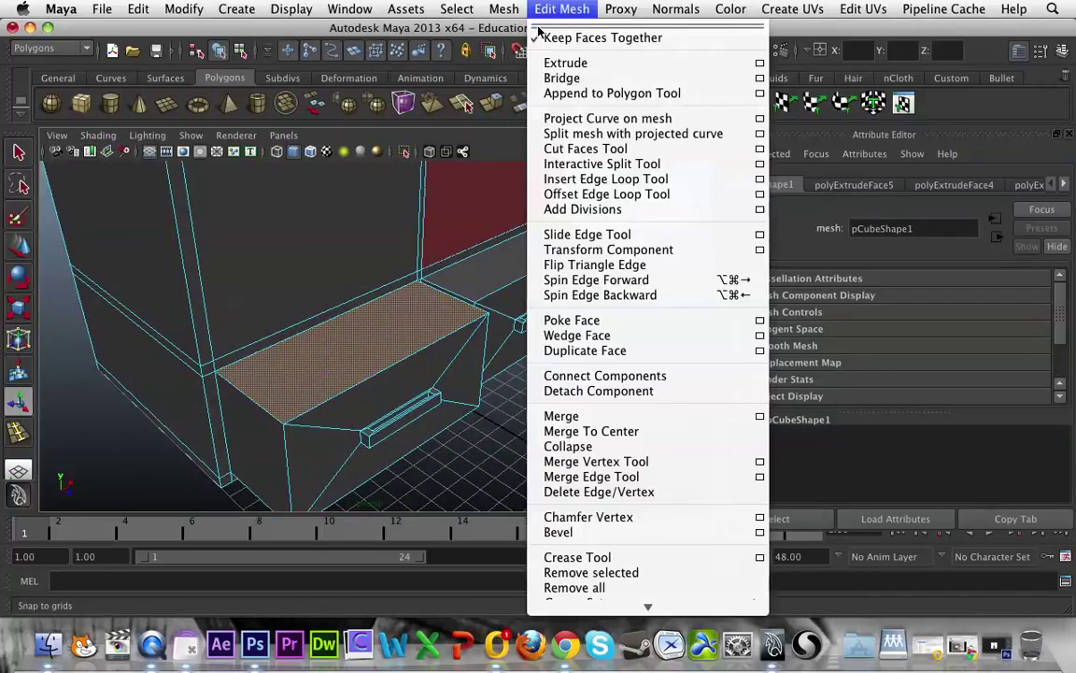
{"action": "left_click", "coordinate": [577, 64]}
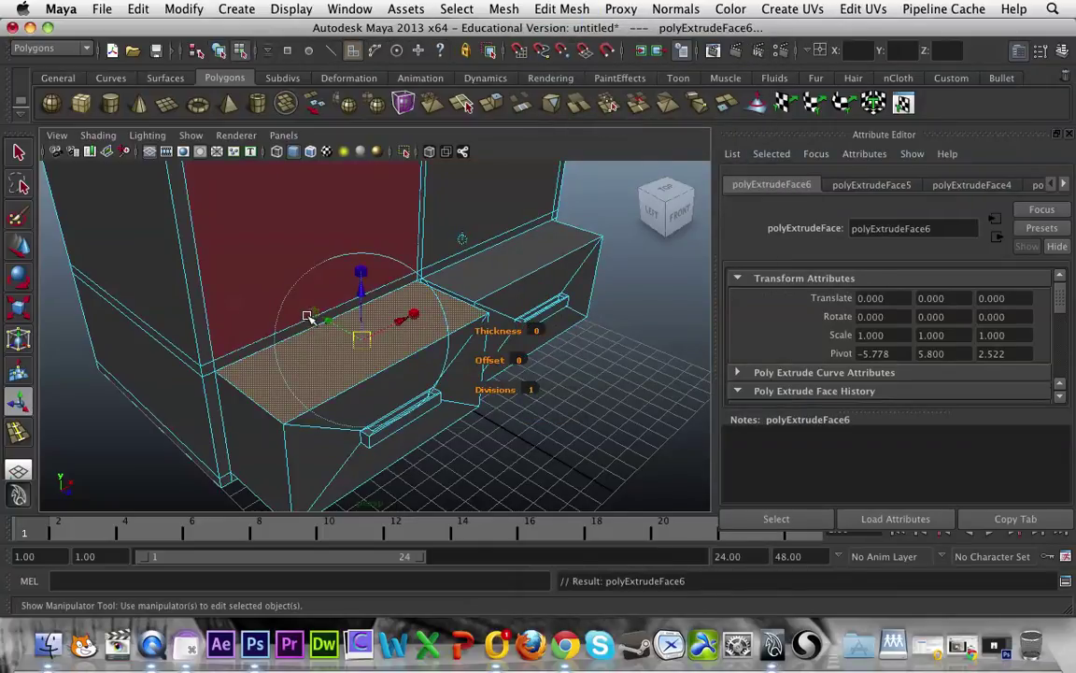
{"action": "left_click_drag", "start_coordinate": [315, 315], "coordinate": [320, 318]}
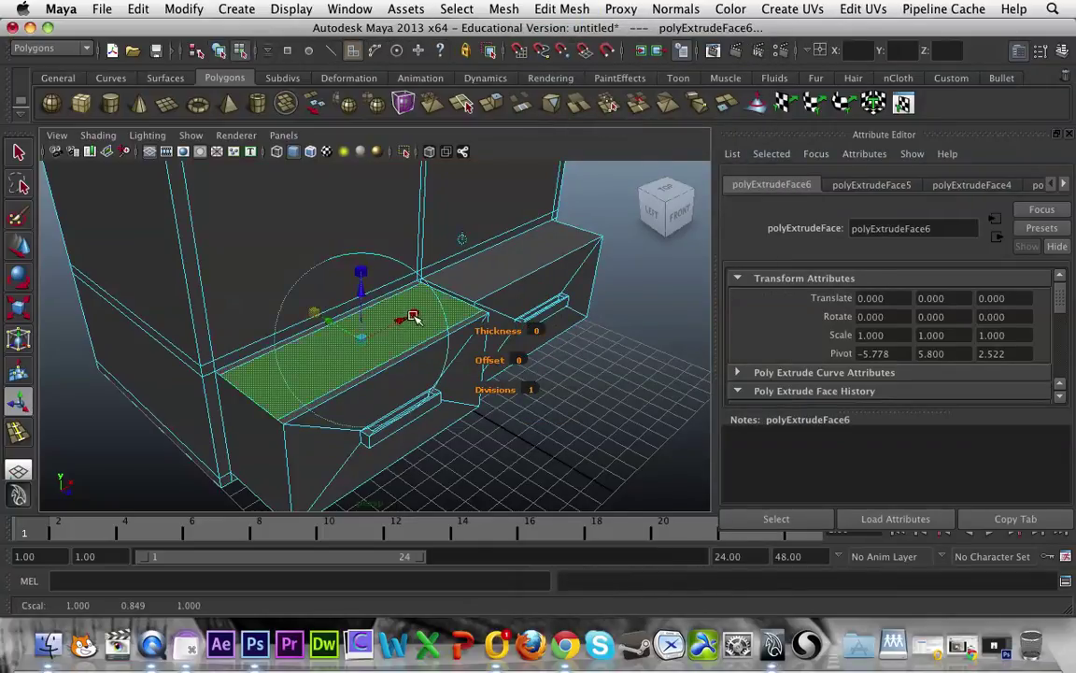
{"action": "left_click_drag", "start_coordinate": [414, 318], "coordinate": [411, 316]}
{"action": "right_click_drag", "start_coordinate": [398, 342], "coordinate": [472, 420], "text": "alt"}
{"action": "left_click_drag", "start_coordinate": [304, 329], "coordinate": [289, 322]}
{"action": "left_click_drag", "start_coordinate": [405, 414], "coordinate": [447, 416], "text": "alt"}
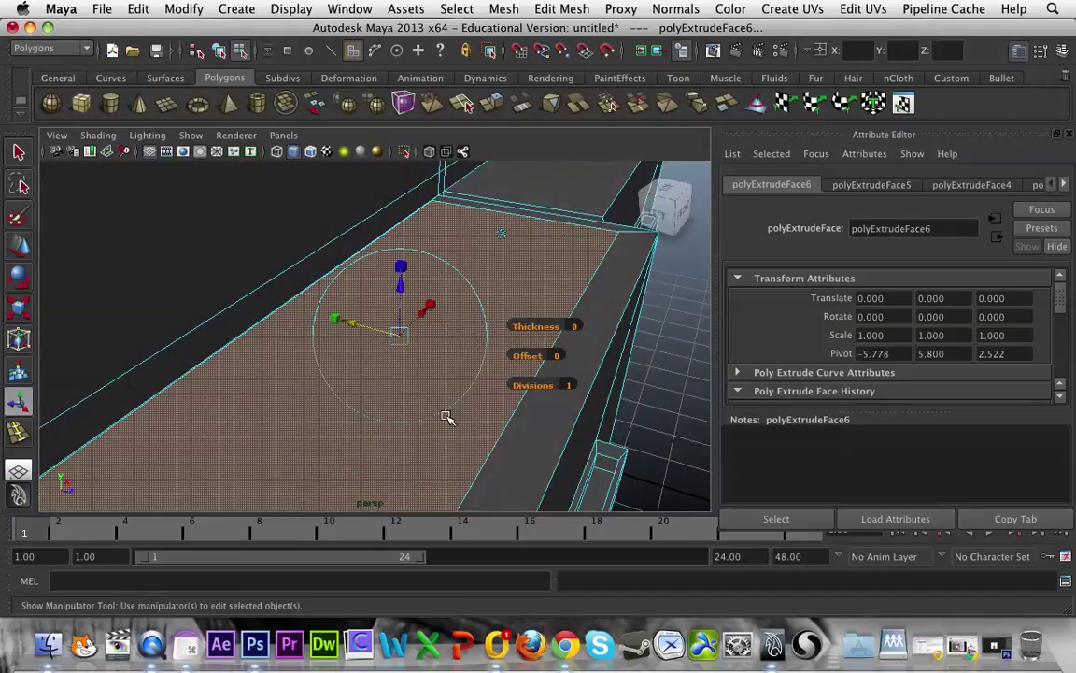
Extrude the left drawer's inset top face again and push it down to hollow out the drawer.
{"action": "scroll", "coordinate": [446, 416], "scroll_direction": "down", "scroll_amount": 3}
{"action": "middle_click_drag", "start_coordinate": [428, 433], "coordinate": [450, 402], "text": "alt"}
{"action": "key", "text": "g"}
{"action": "key", "text": "w"}
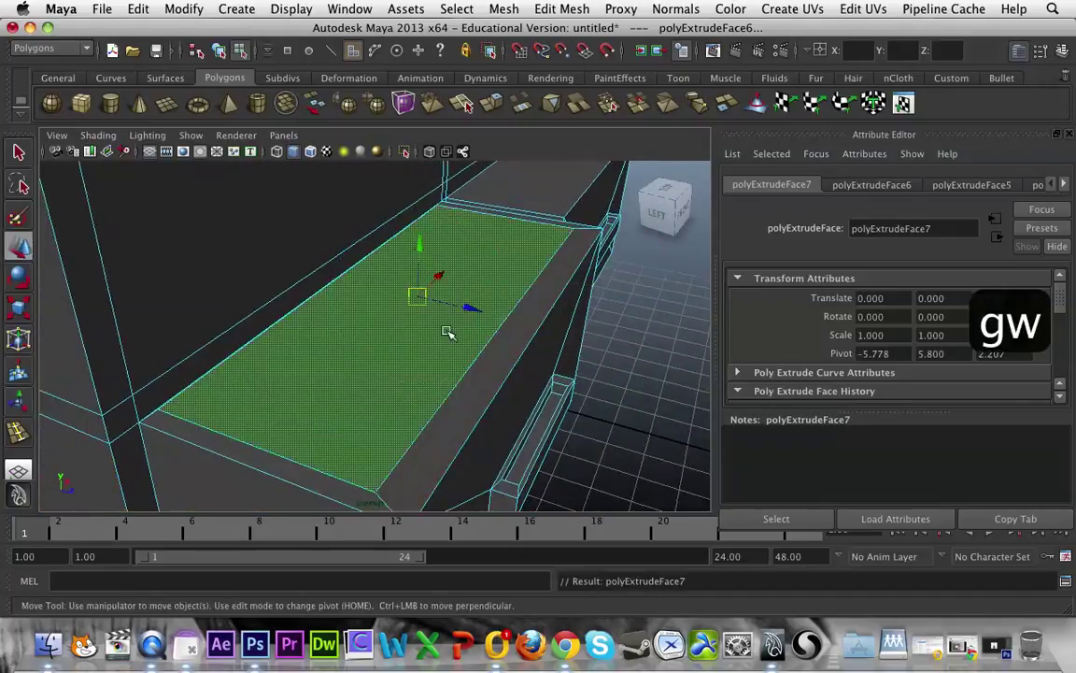
{"action": "left_click_drag", "start_coordinate": [420, 247], "coordinate": [409, 444]}
Extrude the left drawer's inner back face and push it backwards into the cabinet.
{"action": "left_click", "coordinate": [375, 358]}
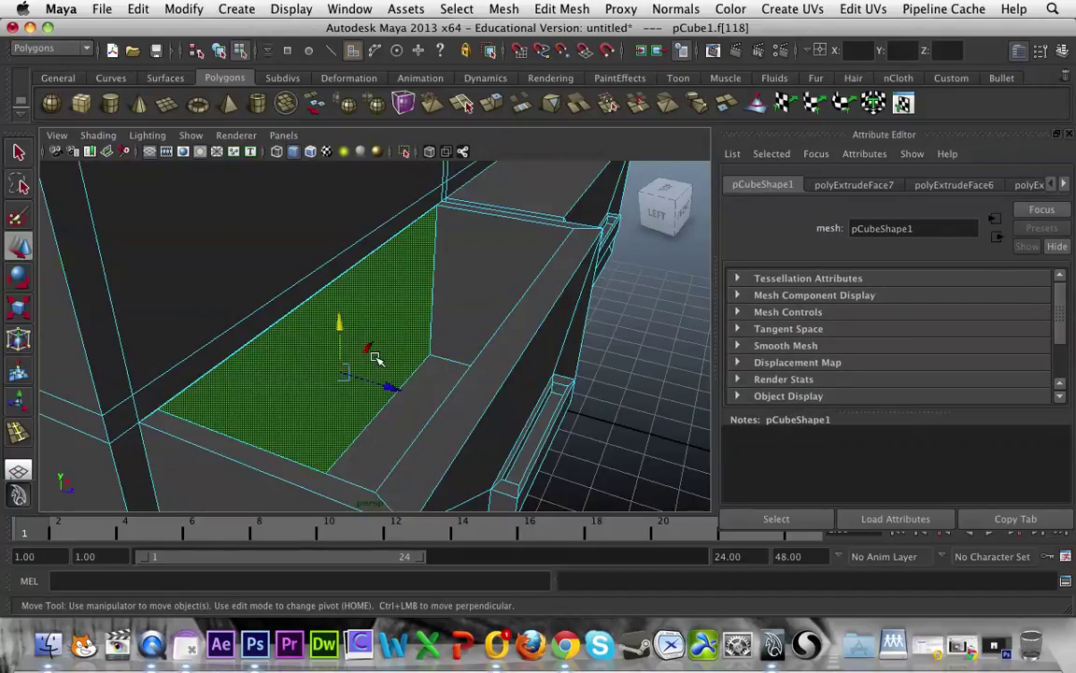
{"action": "key", "text": "g"}
{"action": "key", "text": "w"}
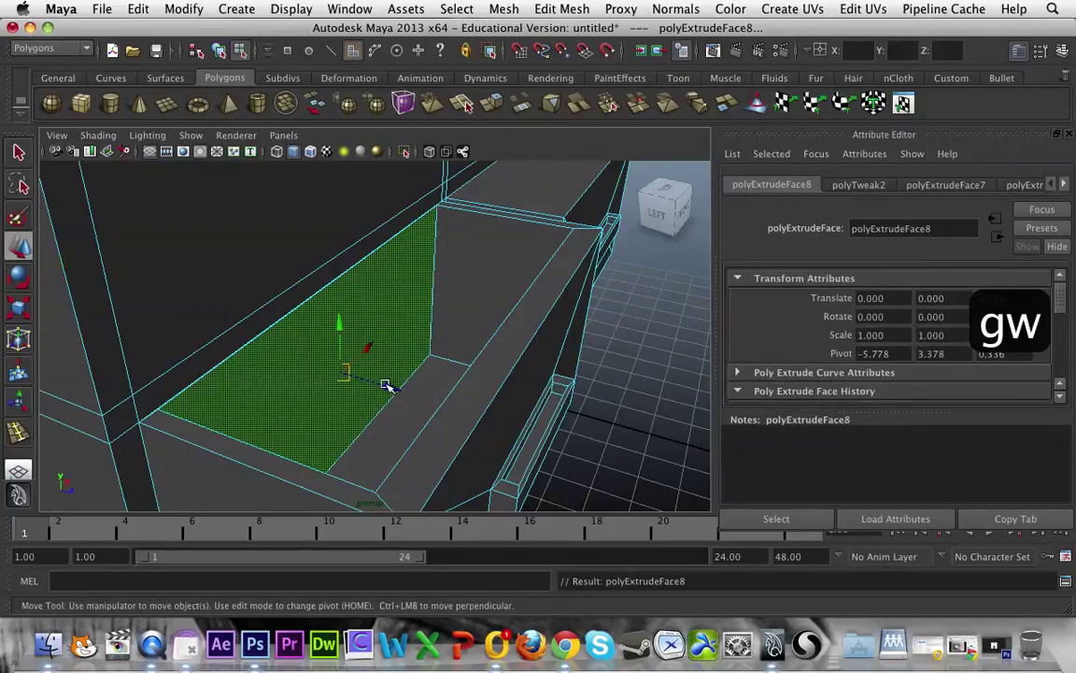
{"action": "left_click_drag", "start_coordinate": [387, 385], "coordinate": [446, 366]}
Extrude the right drawer's top face, scale it to about 0.96 in width and 0.92 in depth, and shift it slightly backwards.
{"action": "left_click", "coordinate": [383, 324]}
{"action": "scroll", "coordinate": [417, 360], "scroll_direction": "up", "scroll_amount": 5}
{"action": "key", "text": "g"}
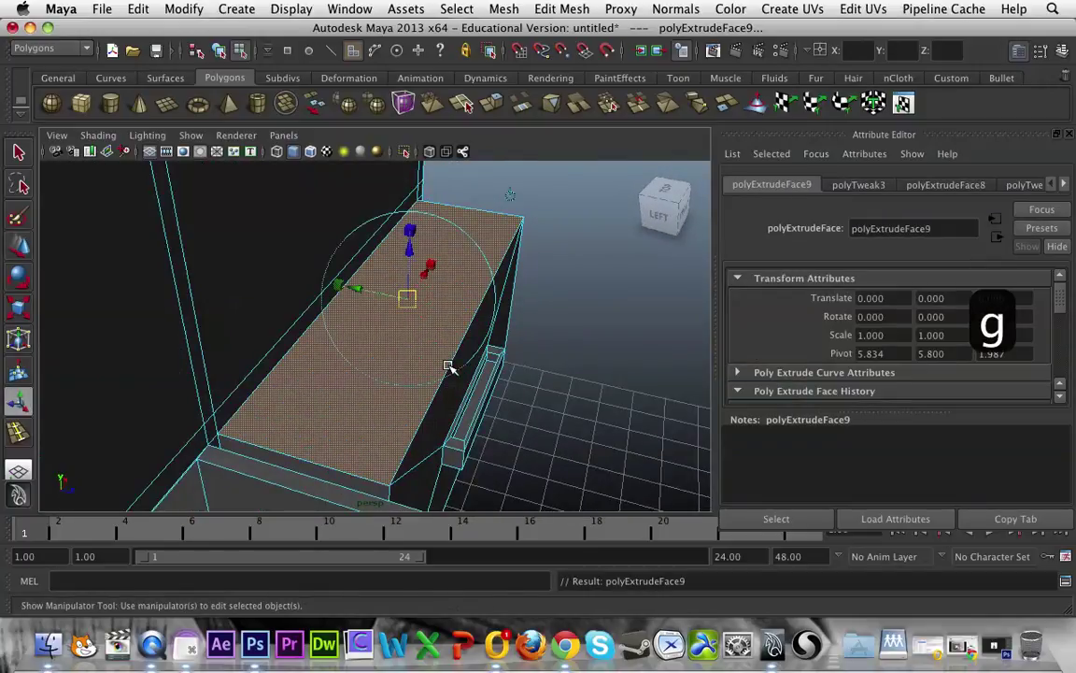
{"action": "key", "text": "r"}
{"action": "left_click_drag", "start_coordinate": [432, 265], "coordinate": [432, 267]}
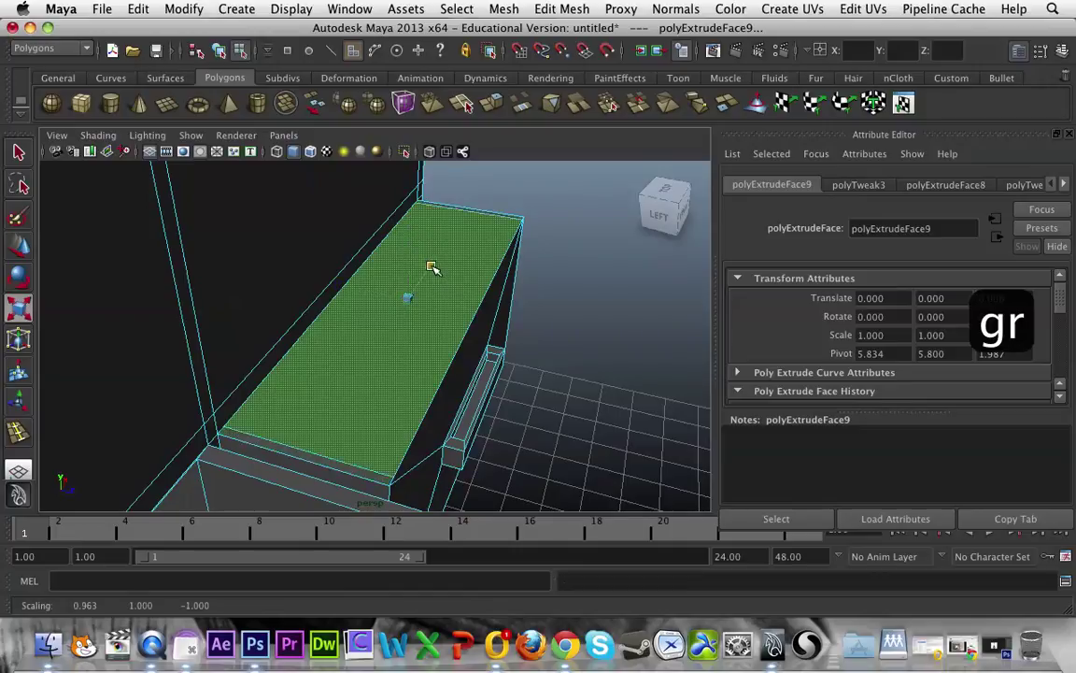
{"action": "left_click_drag", "start_coordinate": [341, 287], "coordinate": [346, 288]}
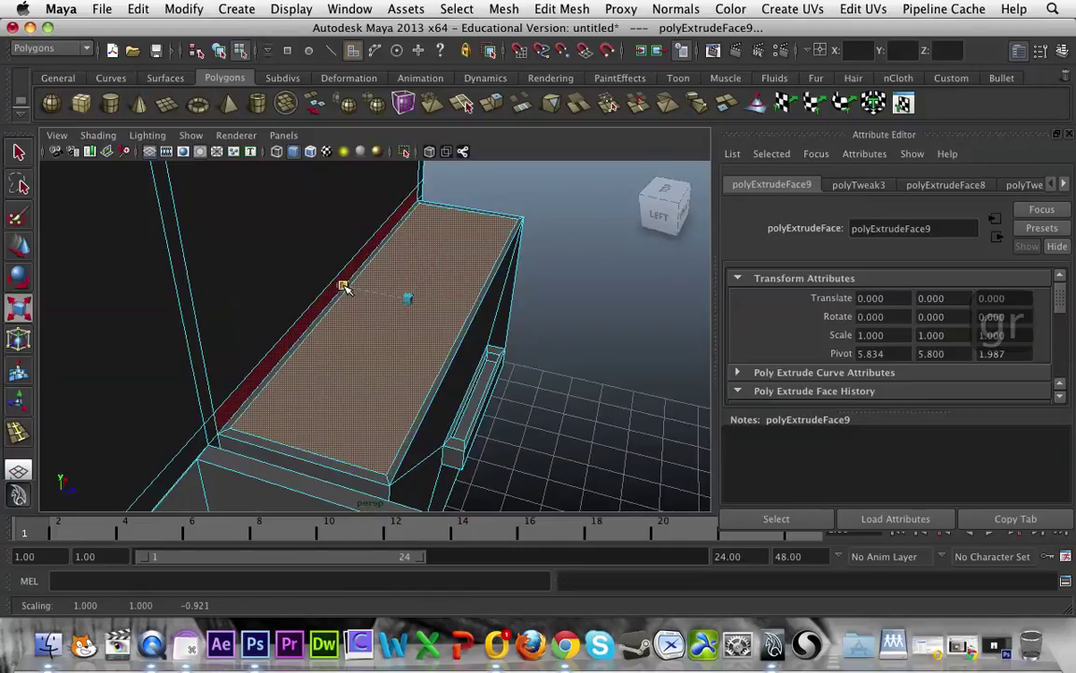
{"action": "key", "text": "q"}
{"action": "key", "text": "w"}
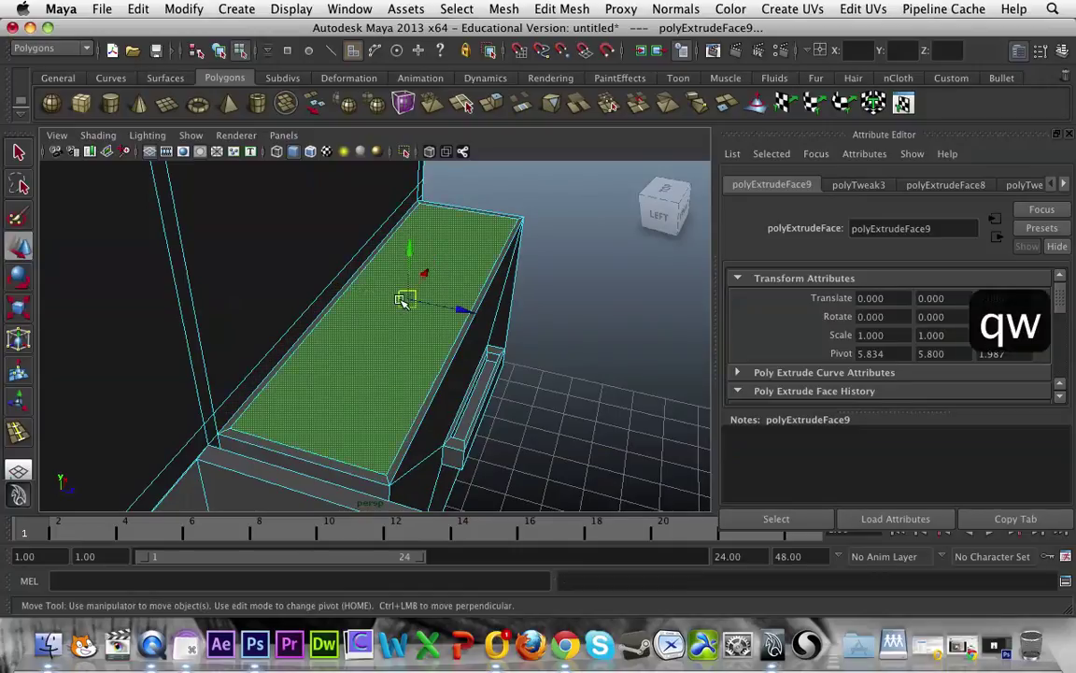
{"action": "left_click_drag", "start_coordinate": [451, 309], "coordinate": [449, 309]}
Extrude the right drawer's inset top face again and push it down to hollow out the drawer.
{"action": "key", "text": "g"}
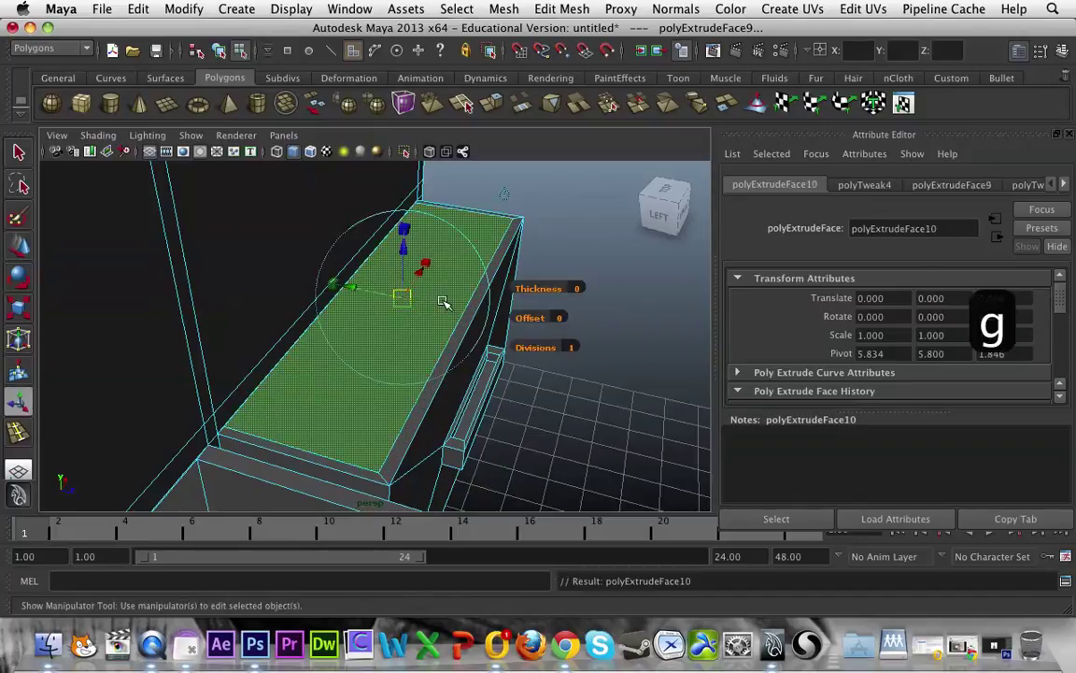
{"action": "key", "text": "w"}
{"action": "left_click_drag", "start_coordinate": [408, 241], "coordinate": [405, 408]}
Extrude the right drawer's inner back face into the cabinet to about -7 cm in Z, and clear the selection.
{"action": "left_click", "coordinate": [364, 355]}
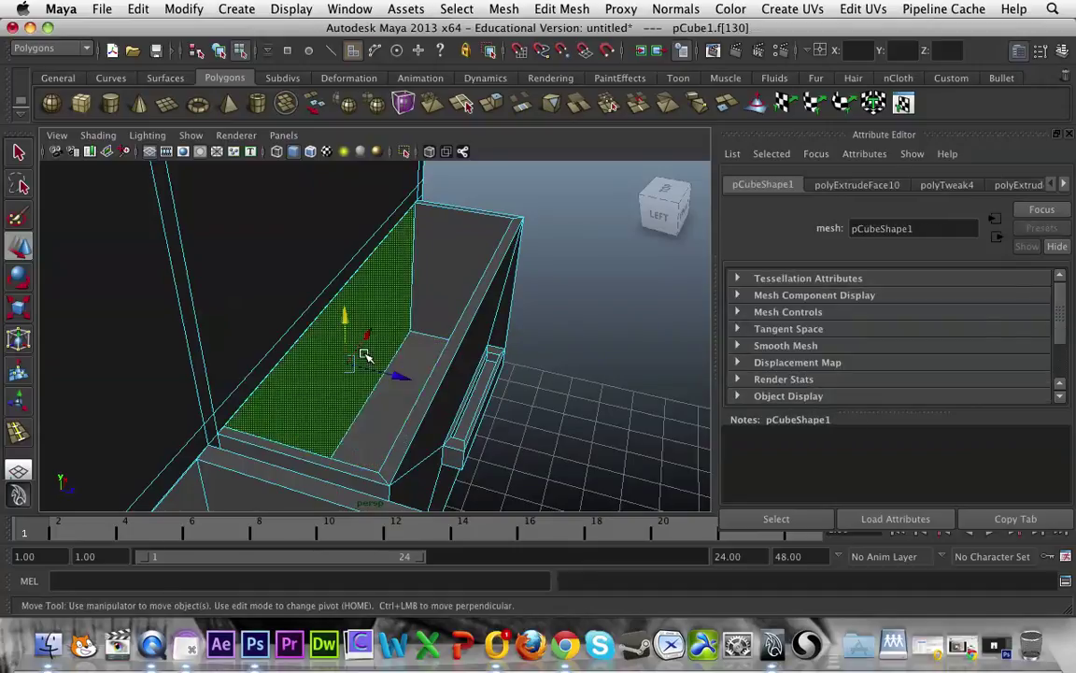
{"action": "key", "text": "g"}
{"action": "key", "text": "w"}
{"action": "left_click_drag", "start_coordinate": [404, 373], "coordinate": [161, 347]}
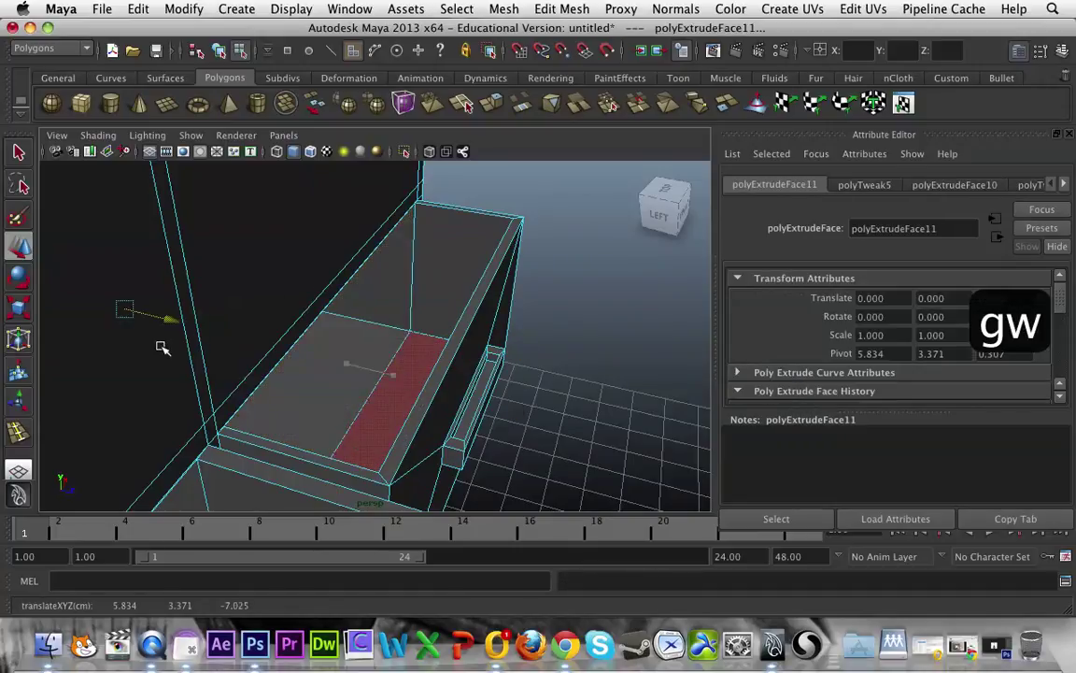
{"action": "scroll", "coordinate": [490, 351], "scroll_direction": "down", "scroll_amount": 10}
{"action": "left_click", "coordinate": [529, 317]}
Insert a horizontal edge loop around the cabinet just below its top edge.
{"action": "left_click_drag", "start_coordinate": [530, 318], "coordinate": [425, 276], "text": "alt"}
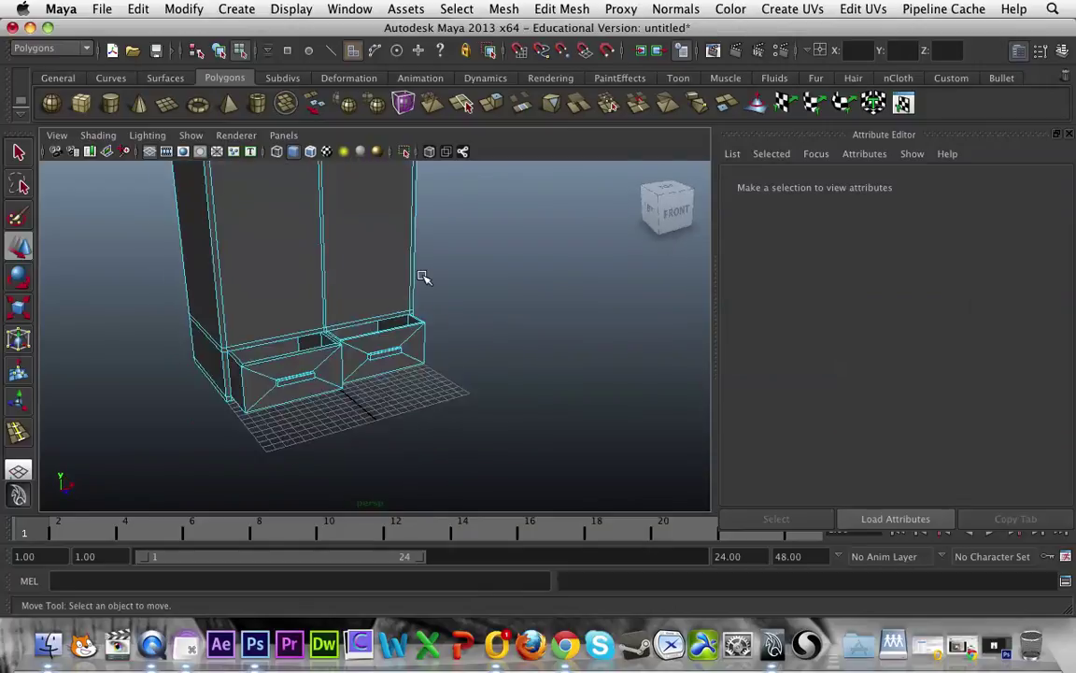
{"action": "middle_click_drag", "start_coordinate": [425, 276], "coordinate": [456, 373], "text": "alt"}
{"action": "left_click", "coordinate": [587, 9]}
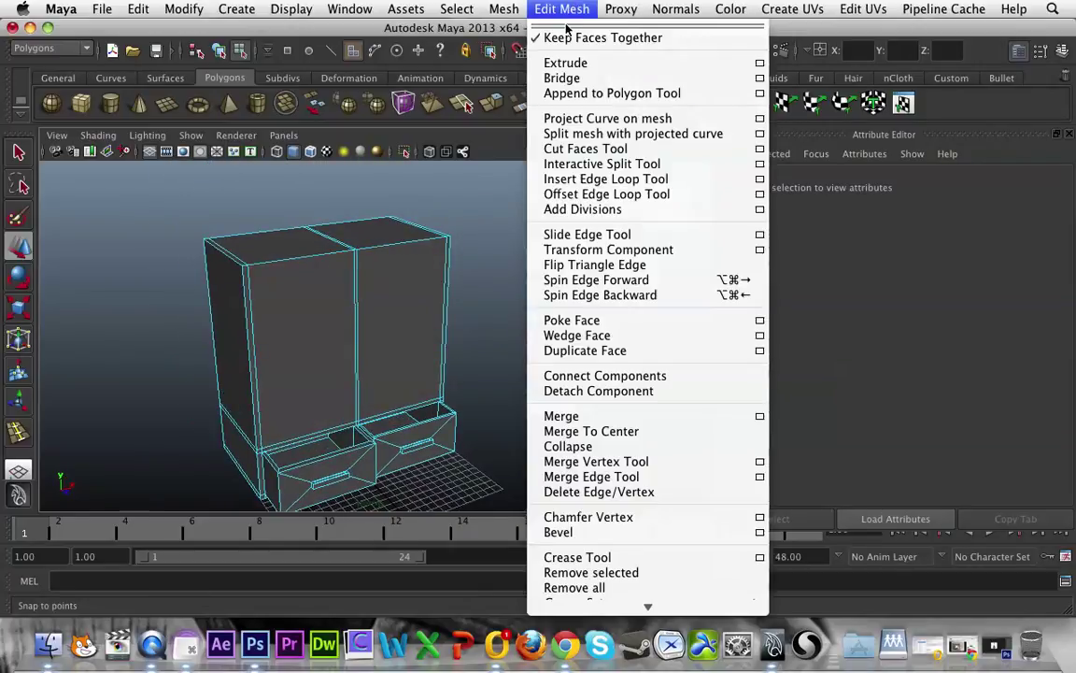
{"action": "left_click", "coordinate": [525, 176]}
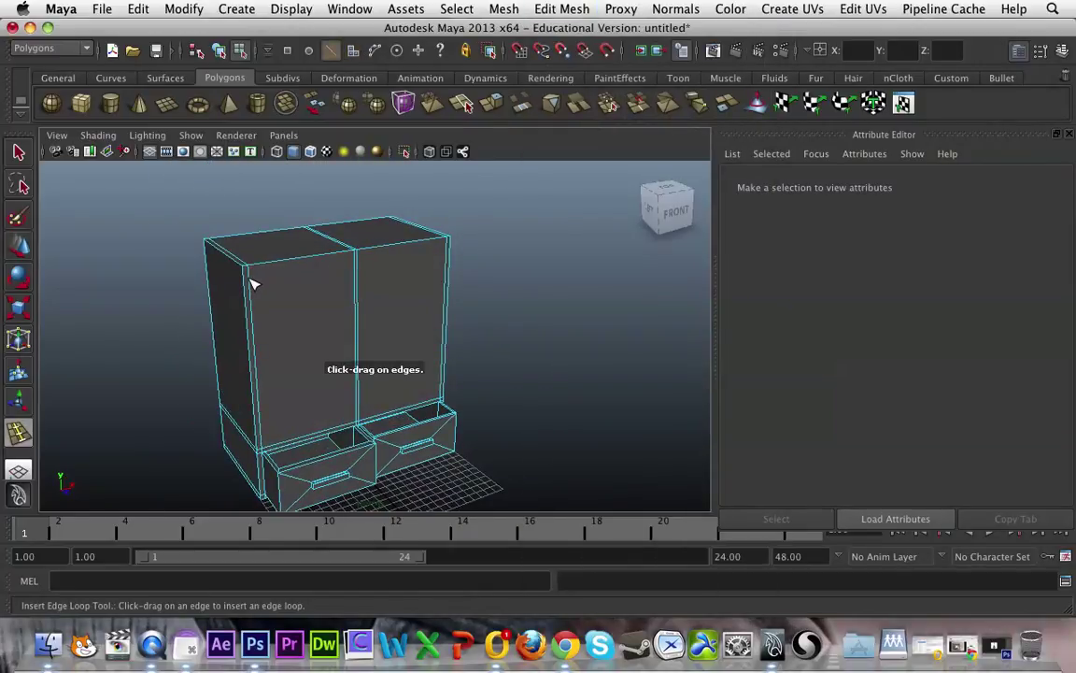
{"action": "left_click_drag", "start_coordinate": [253, 280], "coordinate": [254, 273]}
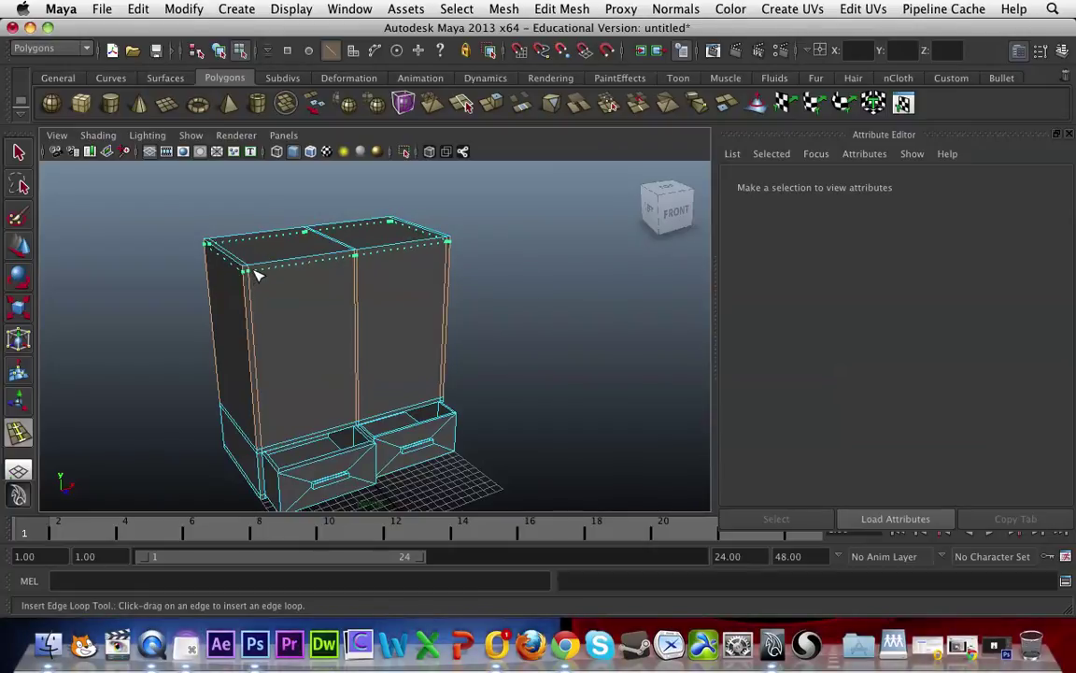
{"action": "left_click", "coordinate": [259, 275]}
{"action": "key", "text": "q"}
Extrude the large front faces above the drawers together and push them back to about -10.8 cm in Z to hollow the cabinet.
{"action": "right_click", "coordinate": [373, 305]}
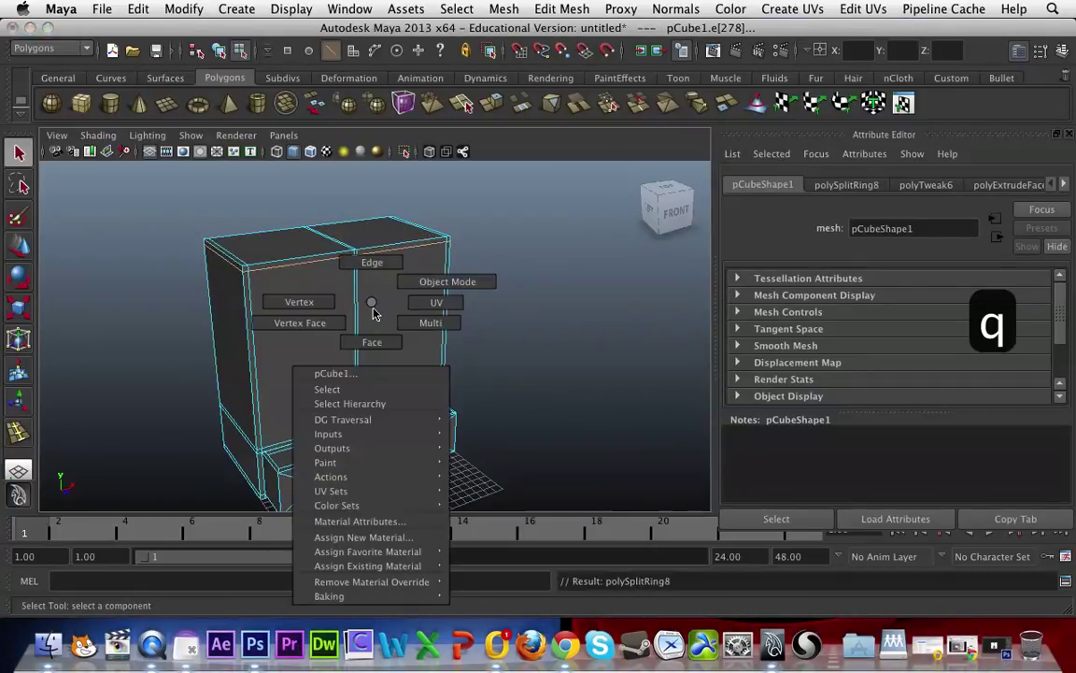
{"action": "left_click", "coordinate": [372, 342]}
{"action": "scroll", "coordinate": [352, 301], "scroll_direction": "up", "scroll_amount": 5}
{"action": "left_click", "coordinate": [339, 316]}
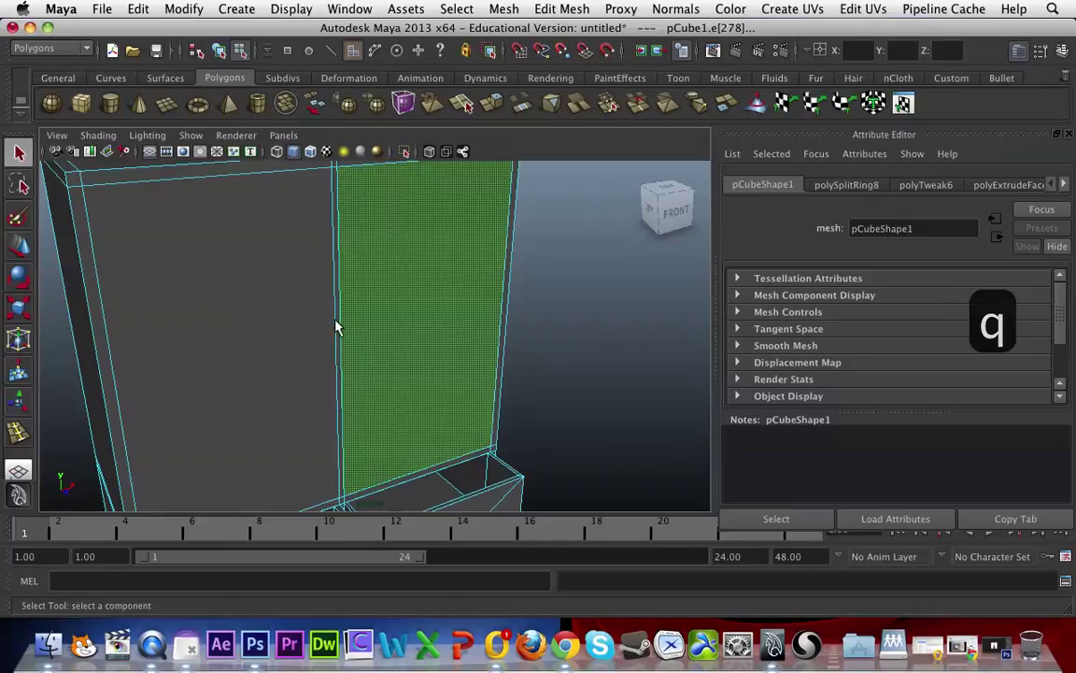
{"action": "left_click", "coordinate": [314, 331], "text": "shift"}
{"action": "left_click_drag", "start_coordinate": [464, 312], "coordinate": [503, 268], "text": "alt"}
{"action": "left_click", "coordinate": [490, 103]}
{"action": "scroll", "coordinate": [473, 311], "scroll_direction": "down", "scroll_amount": 4}
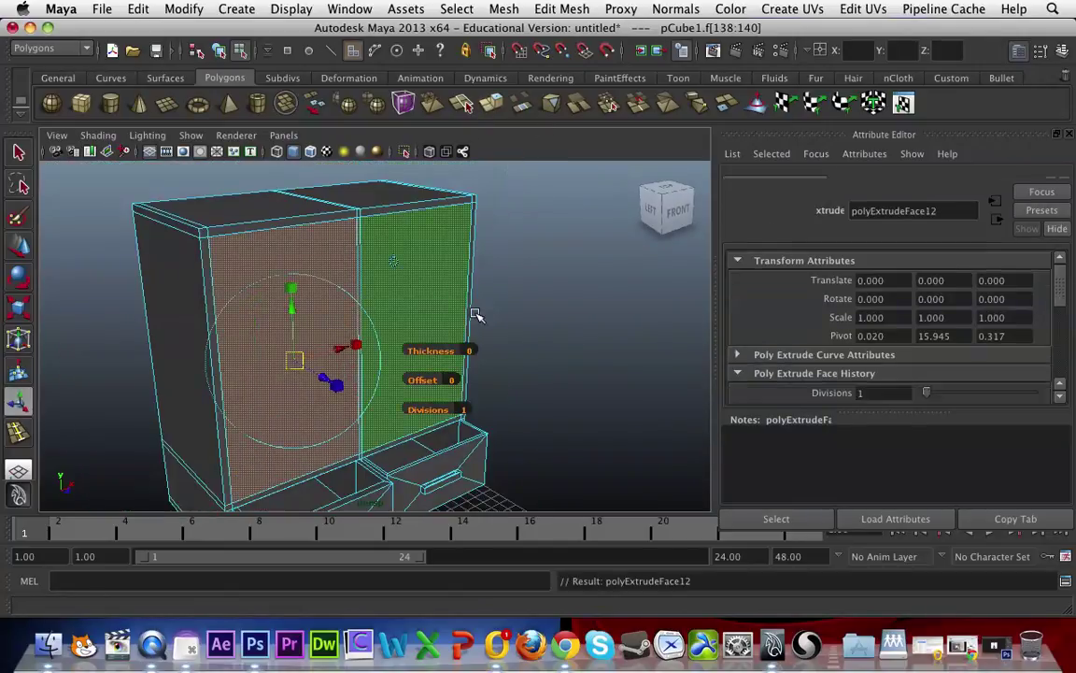
{"action": "key", "text": "w"}
{"action": "left_click_drag", "start_coordinate": [395, 362], "coordinate": [304, 338]}
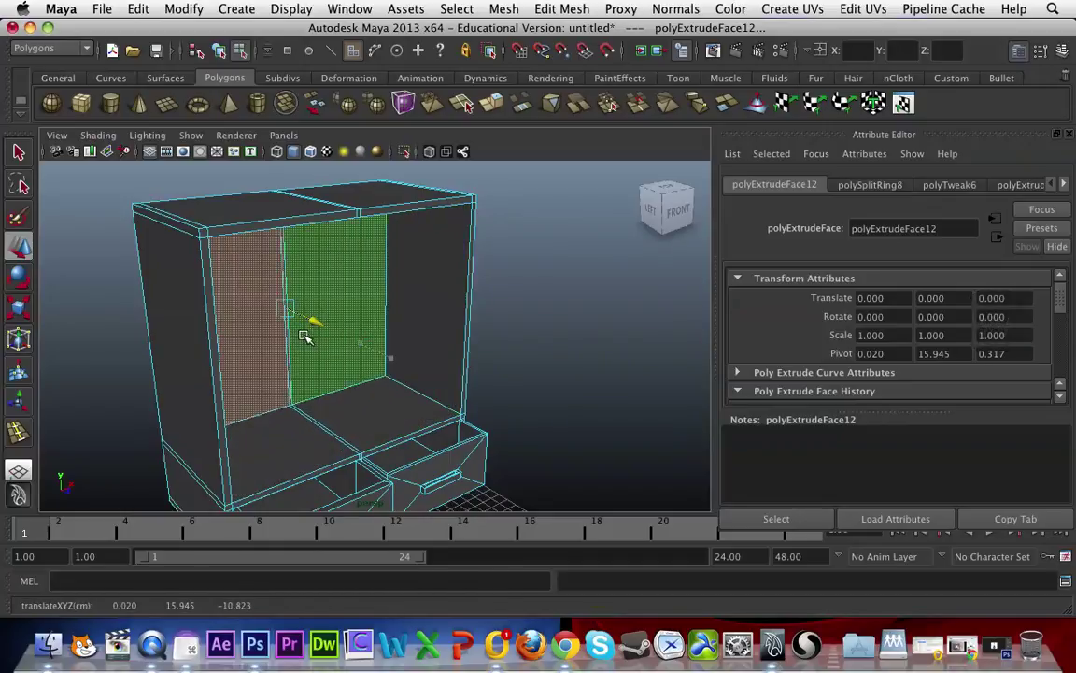
Return from face editing to object mode and select the whole hollowed cabinet.
{"action": "left_click_drag", "start_coordinate": [557, 406], "coordinate": [561, 322], "text": "alt"}
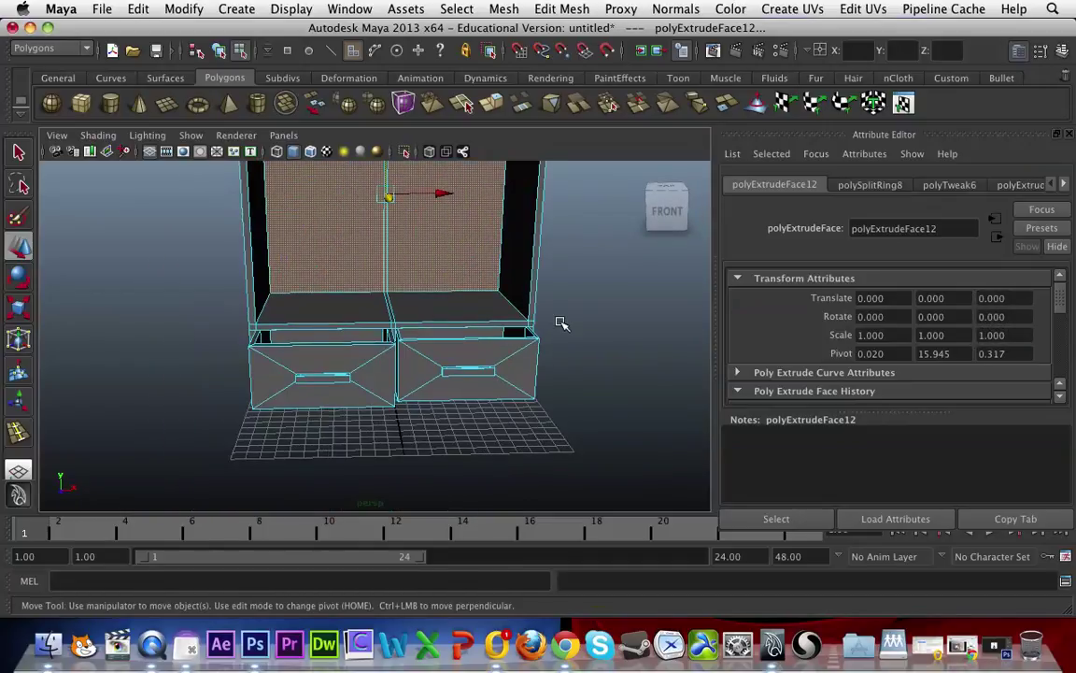
{"action": "left_click_drag", "start_coordinate": [512, 385], "coordinate": [538, 378], "text": "alt"}
{"action": "right_click_drag", "start_coordinate": [428, 288], "coordinate": [499, 266]}
{"action": "left_click", "coordinate": [512, 403]}
{"action": "left_click_drag", "start_coordinate": [513, 403], "coordinate": [442, 337], "text": "alt"}
{"action": "left_click", "coordinate": [443, 337]}
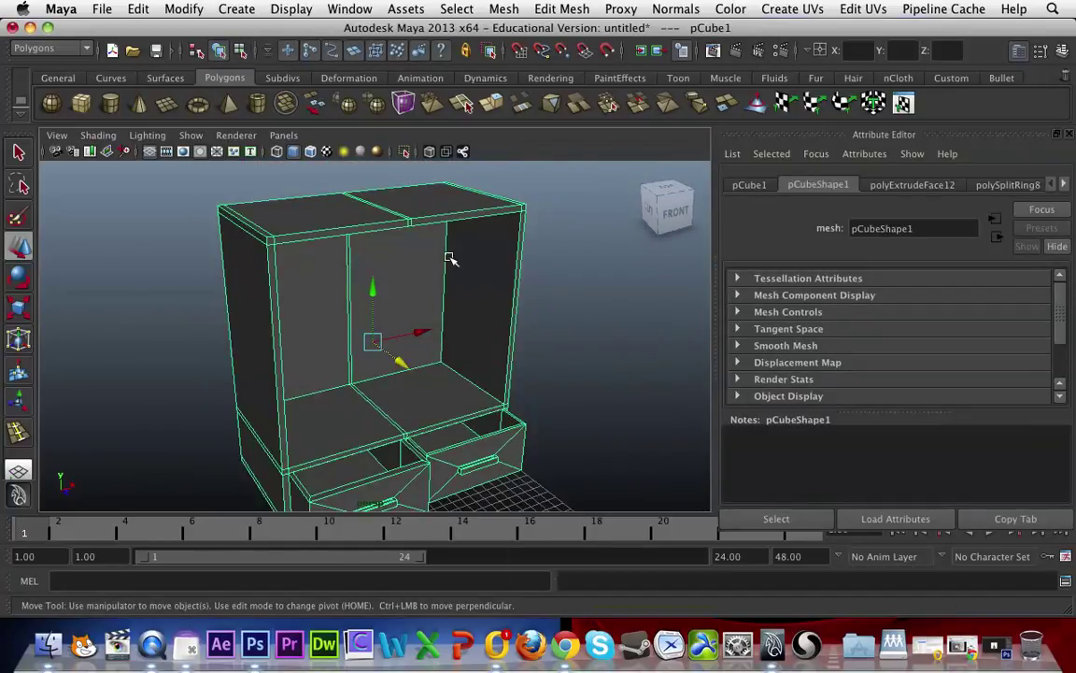
Create a thin, tall polygon cube in front of the cabinet's left half, as wide as the left drawer, as a door panel.
{"action": "left_click_drag", "start_coordinate": [561, 402], "coordinate": [498, 396], "text": "alt"}
{"action": "middle_click_drag", "start_coordinate": [498, 396], "coordinate": [514, 304], "text": "alt"}
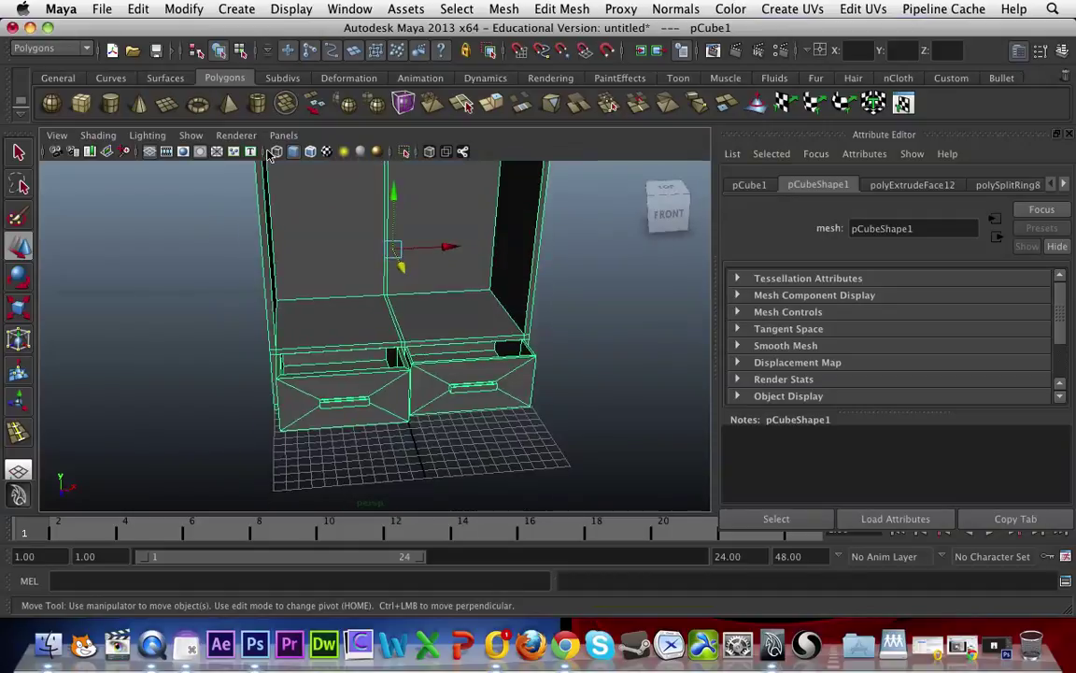
{"action": "left_click", "coordinate": [82, 105]}
{"action": "left_click_drag", "start_coordinate": [329, 437], "coordinate": [321, 444], "text": "alt"}
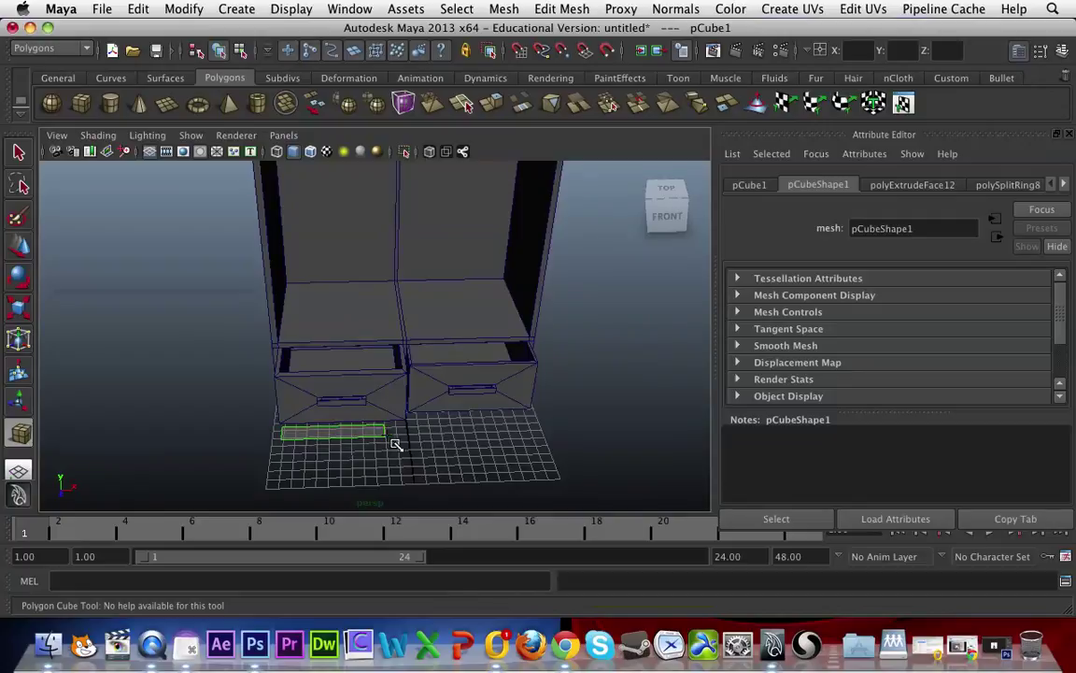
{"action": "left_click_drag", "start_coordinate": [413, 404], "coordinate": [421, 180]}
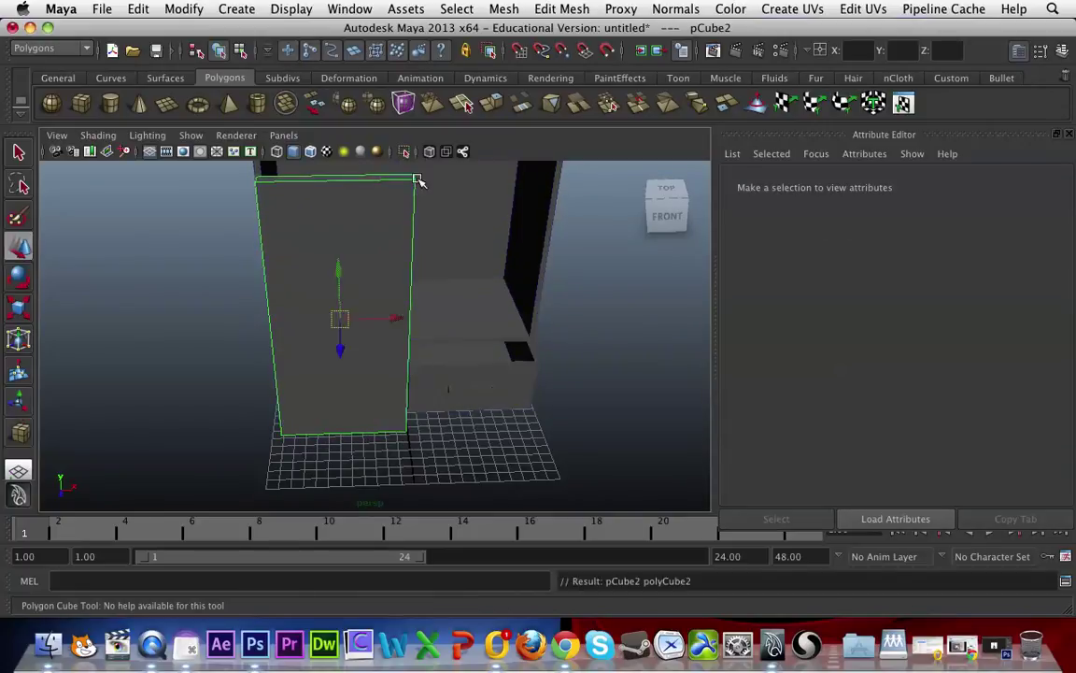
{"action": "left_click_drag", "start_coordinate": [493, 361], "coordinate": [521, 390], "text": "alt"}
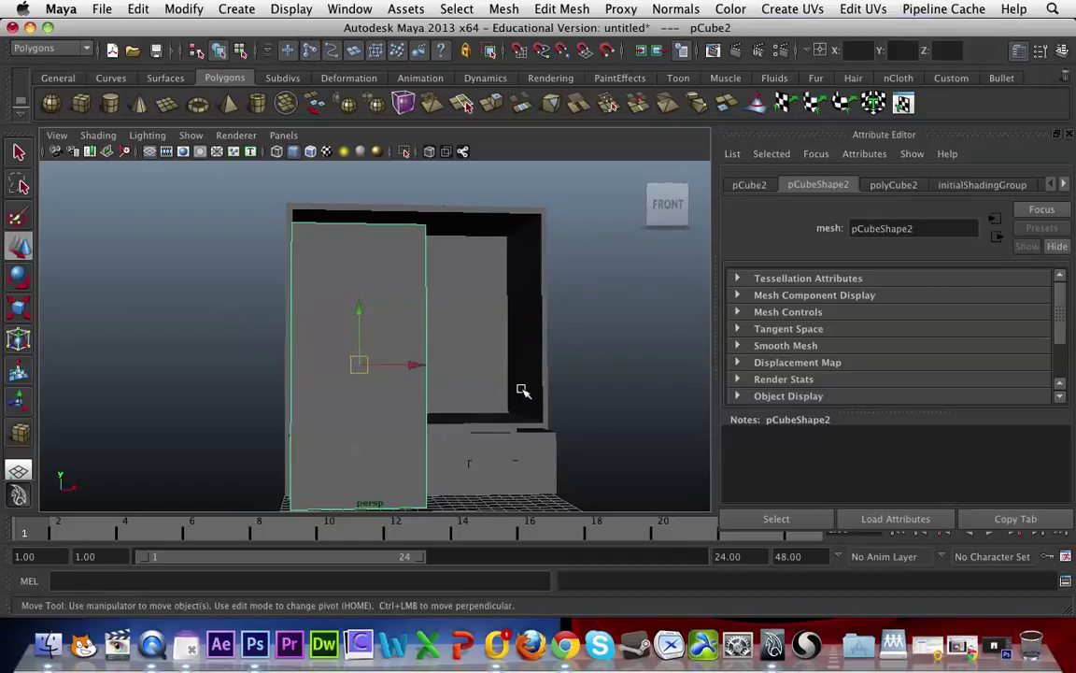
Raise the door panel in the front view to about 13.9 cm in Y so its top meets the underside of the cabinet's top edge.
{"action": "key", "text": "space"}
{"action": "key", "text": "space"}
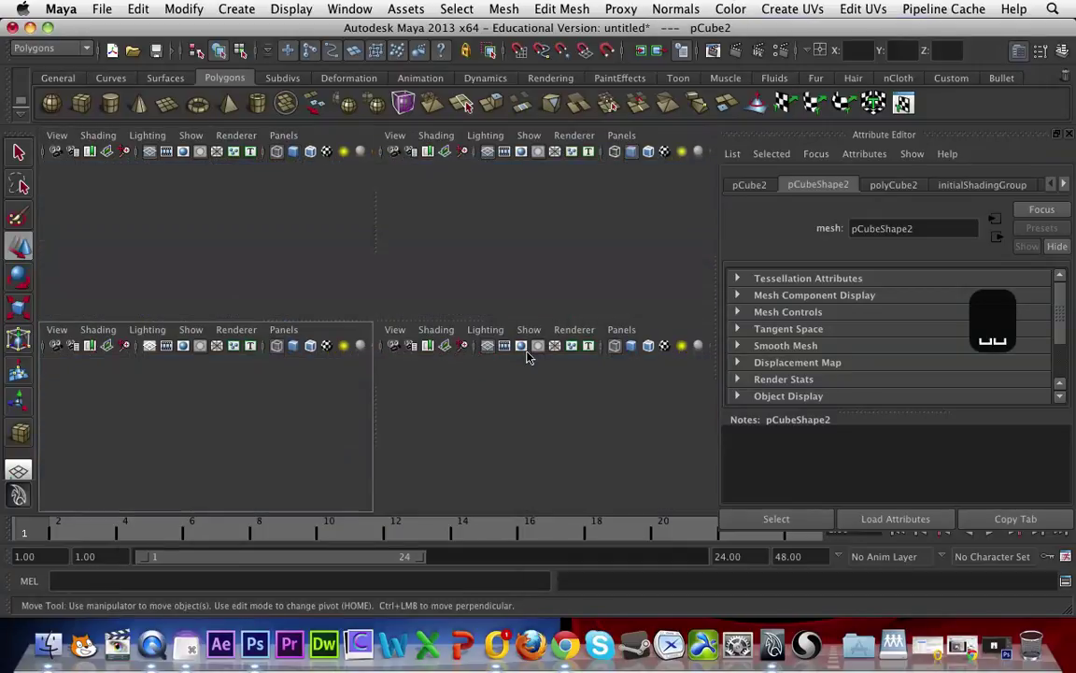
{"action": "key", "text": "space"}
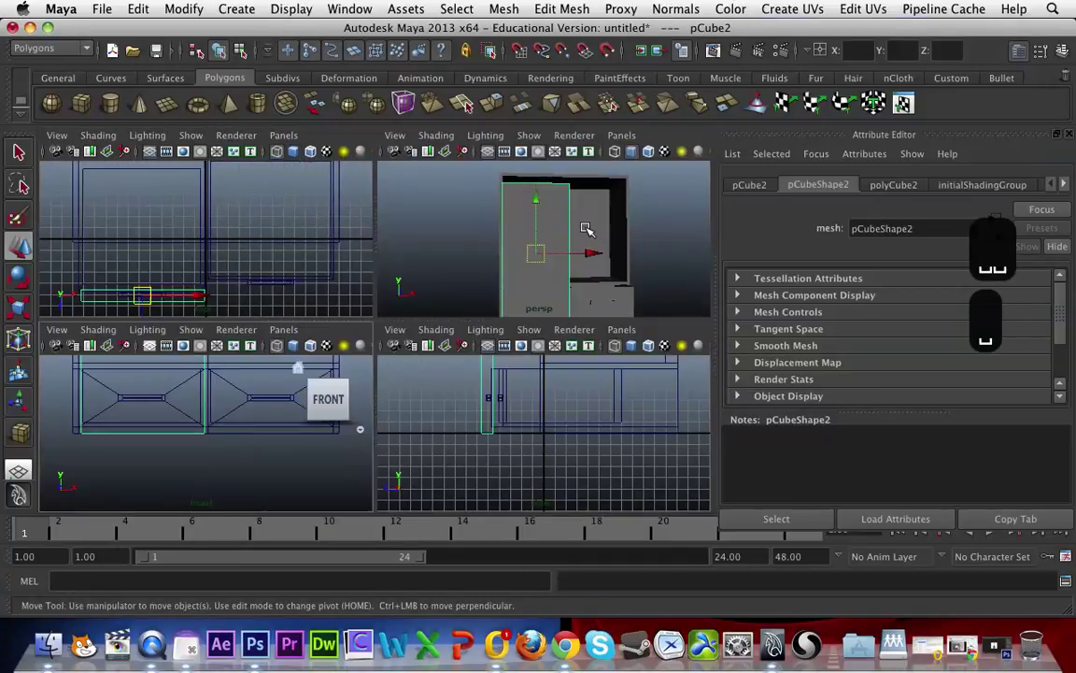
{"action": "key", "text": "space"}
{"action": "key", "text": "space"}
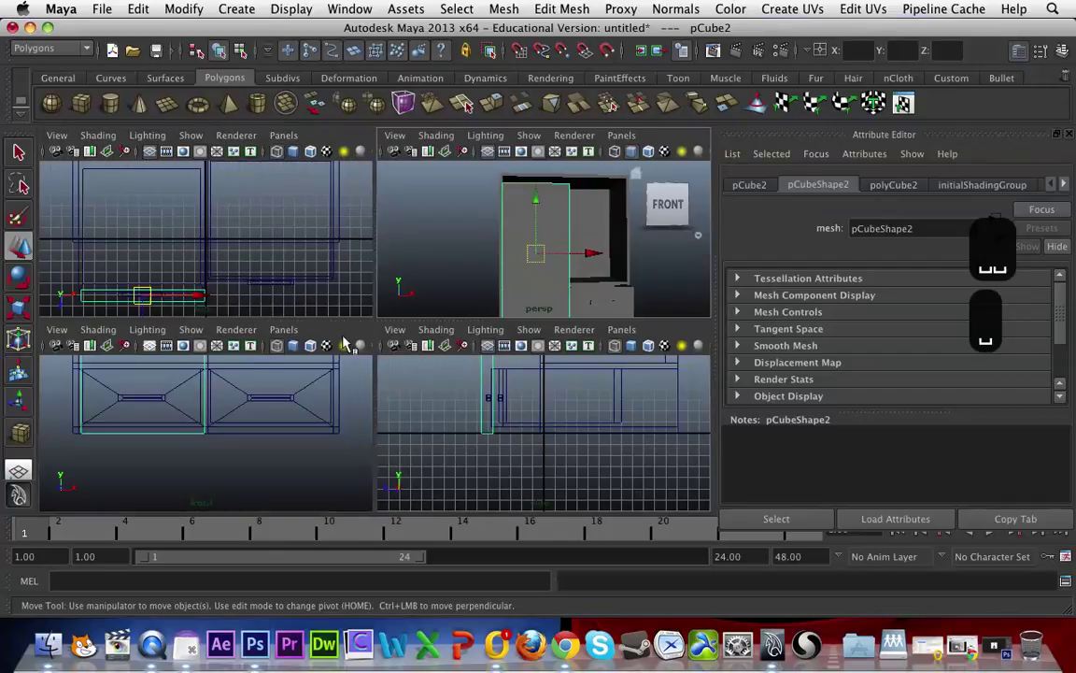
{"action": "key", "text": "space"}
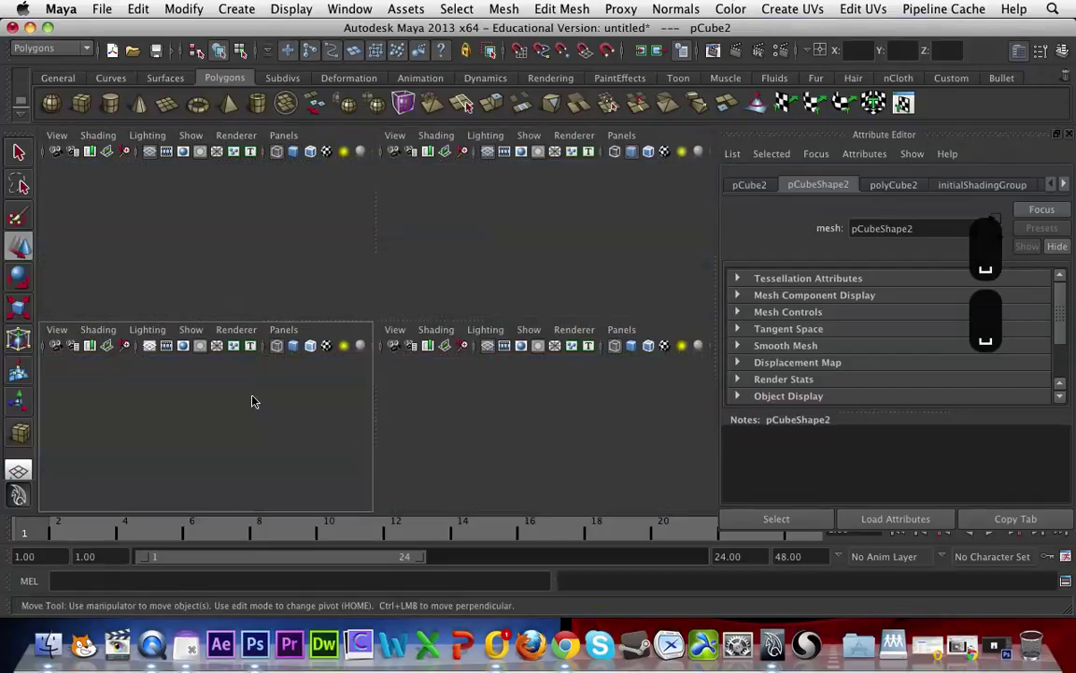
{"action": "middle_click_drag", "start_coordinate": [497, 297], "coordinate": [497, 561], "text": "alt"}
{"action": "scroll", "coordinate": [495, 257], "scroll_direction": "down", "scroll_amount": 3}
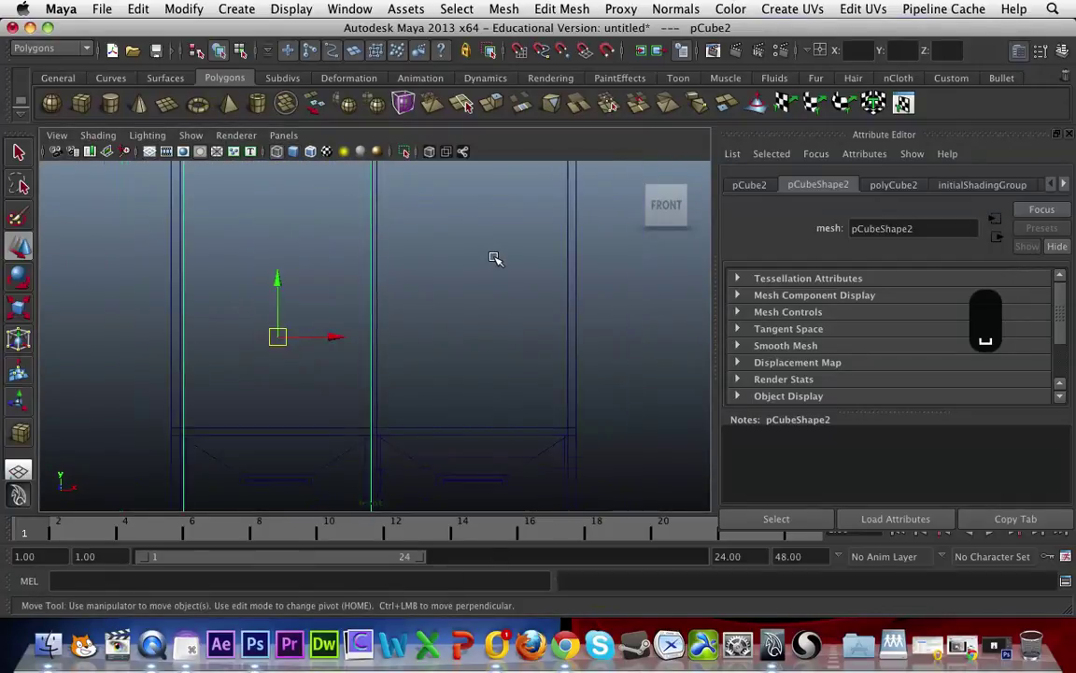
{"action": "middle_click_drag", "start_coordinate": [411, 300], "coordinate": [491, 547], "text": "alt"}
{"action": "scroll", "coordinate": [427, 390], "scroll_direction": "up", "scroll_amount": 2}
{"action": "middle_click_drag", "start_coordinate": [420, 435], "coordinate": [412, 209], "text": "alt"}
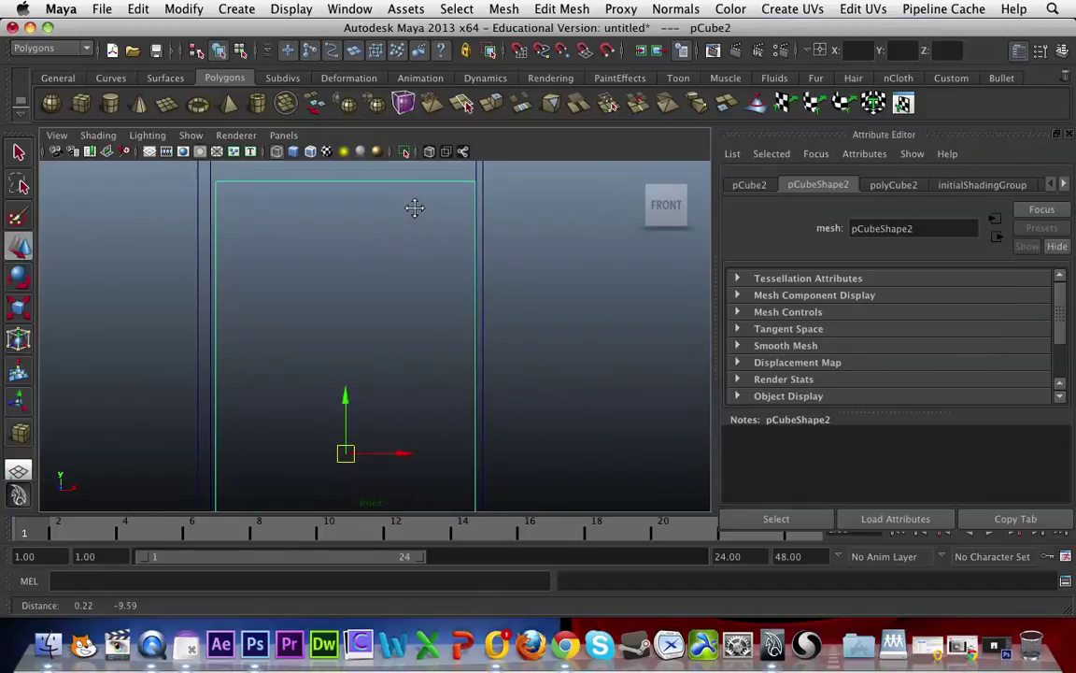
{"action": "scroll", "coordinate": [412, 208], "scroll_direction": "up", "scroll_amount": 1}
{"action": "left_click_drag", "start_coordinate": [343, 406], "coordinate": [344, 356]}
{"action": "middle_click_drag", "start_coordinate": [477, 221], "coordinate": [483, 358], "text": "alt"}
{"action": "left_click_drag", "start_coordinate": [345, 394], "coordinate": [349, 406]}
{"action": "left_click_drag", "start_coordinate": [350, 474], "coordinate": [350, 493]}
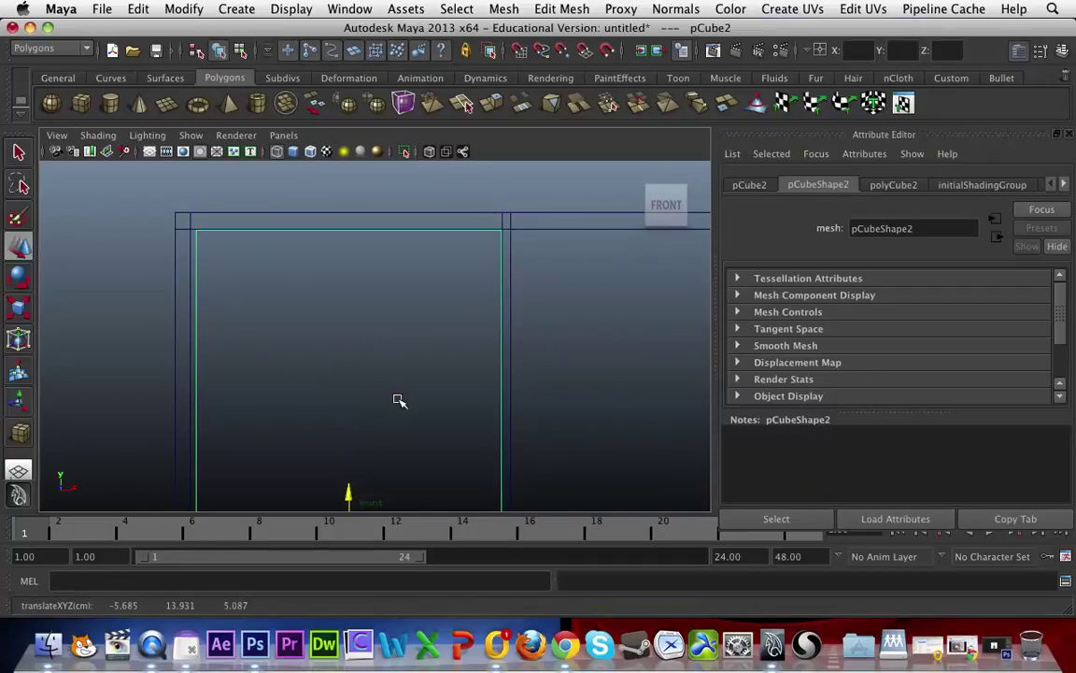
Shift the door panel sideways in X so its outer edge lines up with the inner line of the cabinet's left side.
{"action": "middle_click_drag", "start_coordinate": [400, 401], "coordinate": [411, 346], "text": "alt"}
{"action": "left_click_drag", "start_coordinate": [420, 497], "coordinate": [416, 493]}
{"action": "middle_click_drag", "start_coordinate": [496, 303], "coordinate": [402, 427], "text": "alt"}
{"action": "scroll", "coordinate": [457, 308], "scroll_direction": "up", "scroll_amount": 8}
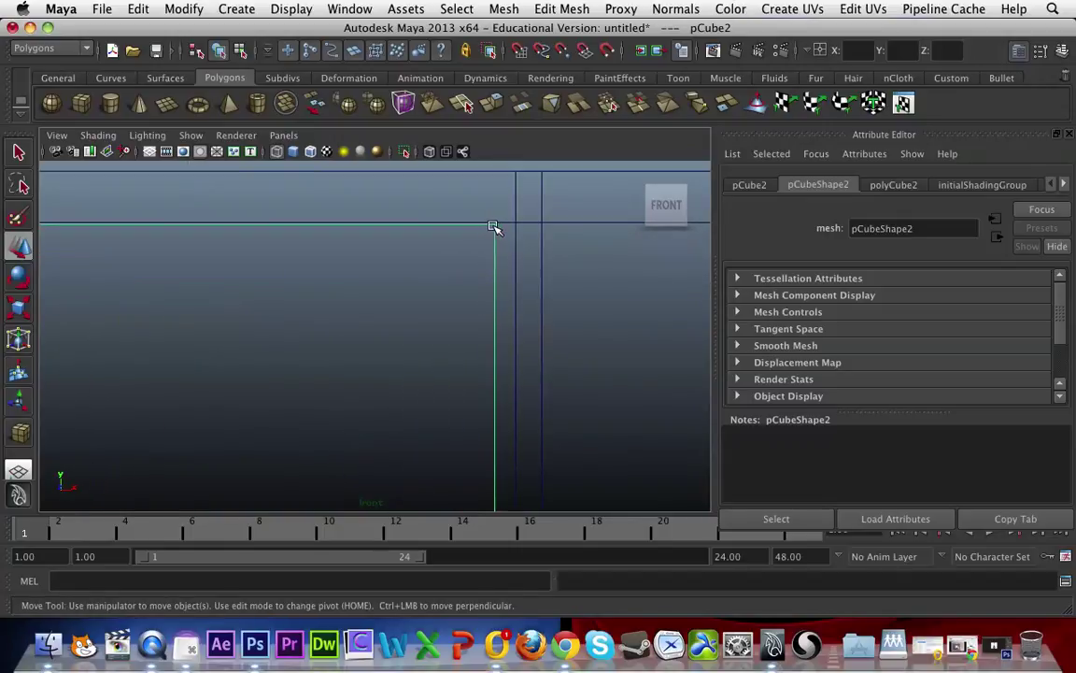
{"action": "right_click_drag", "start_coordinate": [509, 268], "coordinate": [391, 339], "text": "alt"}
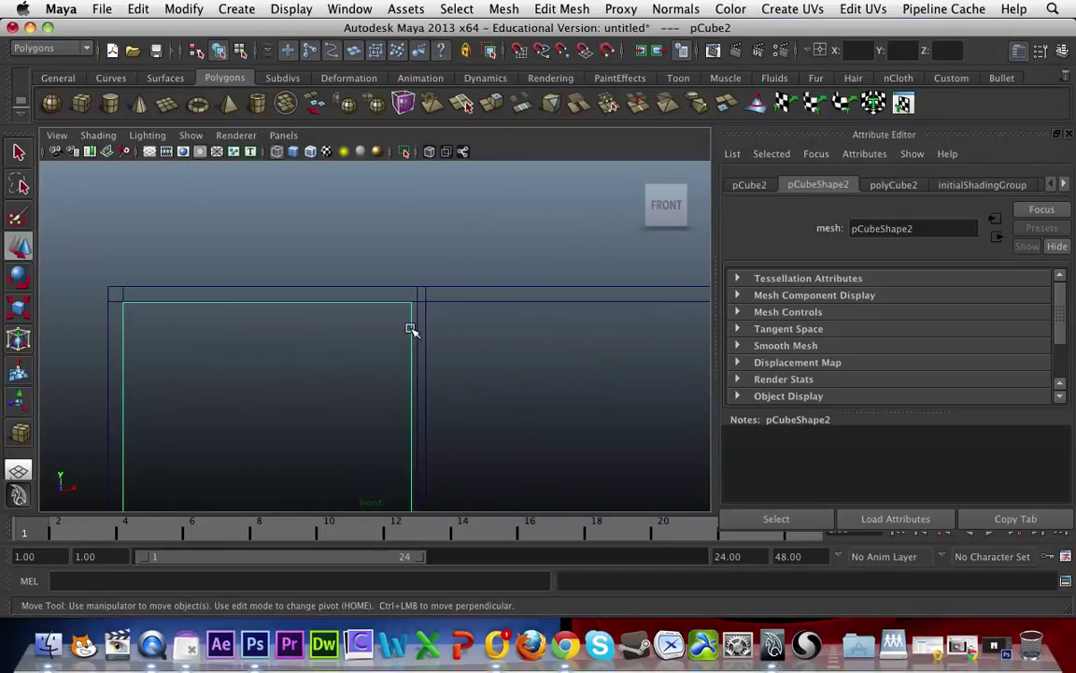
Widen the door panel by moving its right-hand vertices to about 0 cm in X, at the middle of the cabinet's centre divider.
{"action": "right_click", "coordinate": [411, 330]}
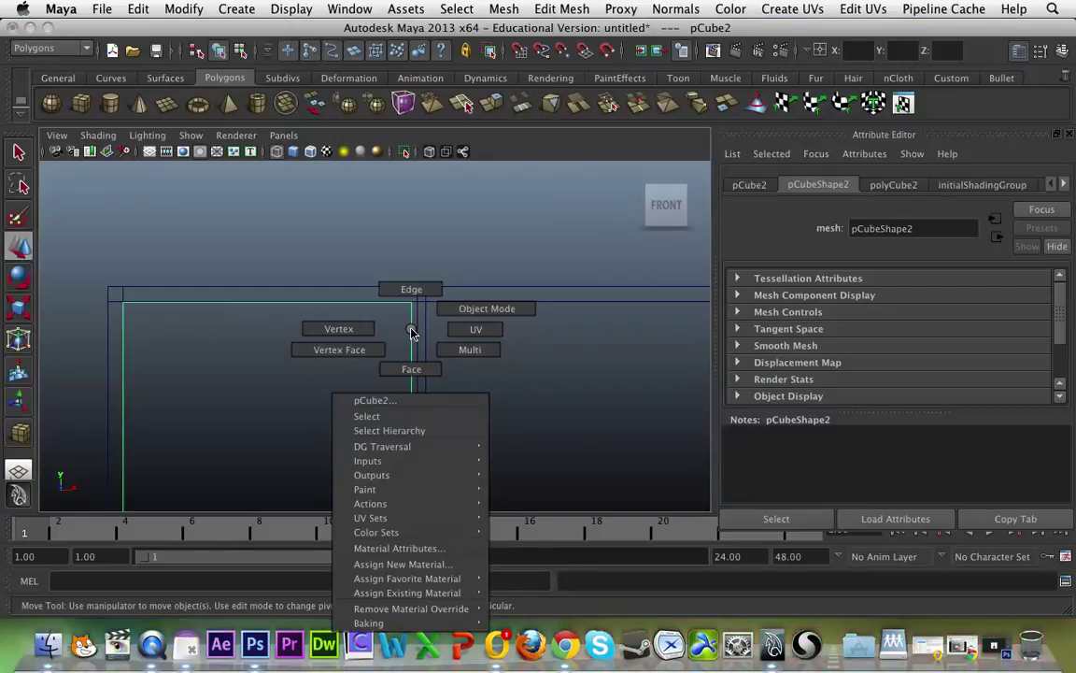
{"action": "right_click_drag", "start_coordinate": [376, 321], "coordinate": [372, 321]}
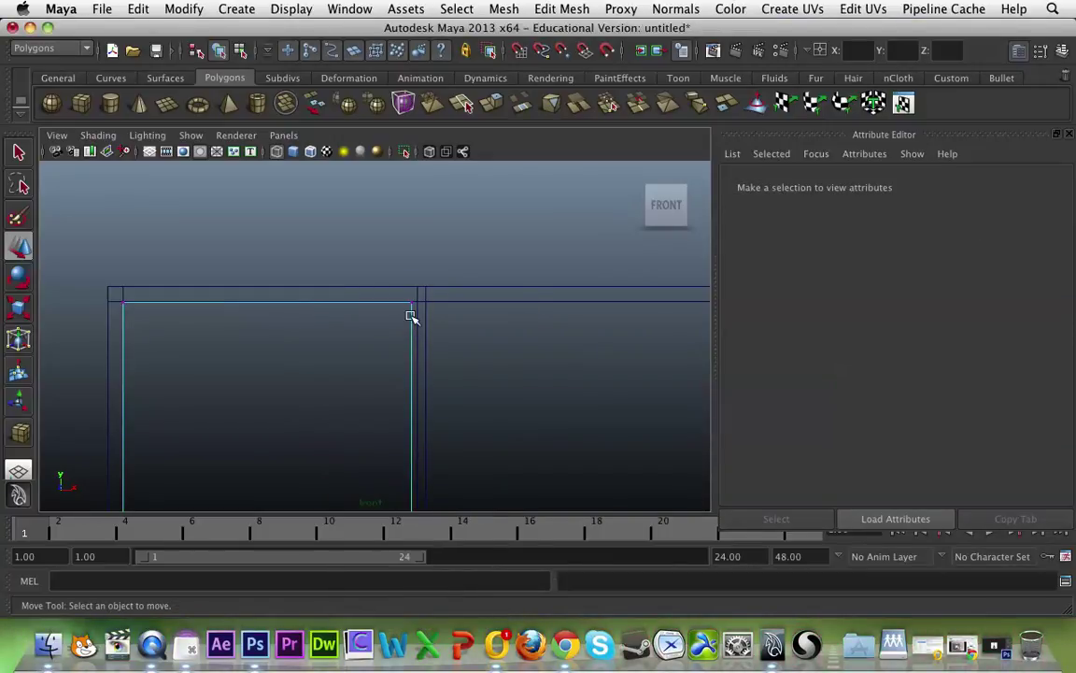
{"action": "scroll", "coordinate": [478, 391], "scroll_direction": "down", "scroll_amount": 5}
{"action": "middle_click_drag", "start_coordinate": [452, 439], "coordinate": [446, 259], "text": "alt"}
{"action": "scroll", "coordinate": [461, 277], "scroll_direction": "down", "scroll_amount": 2}
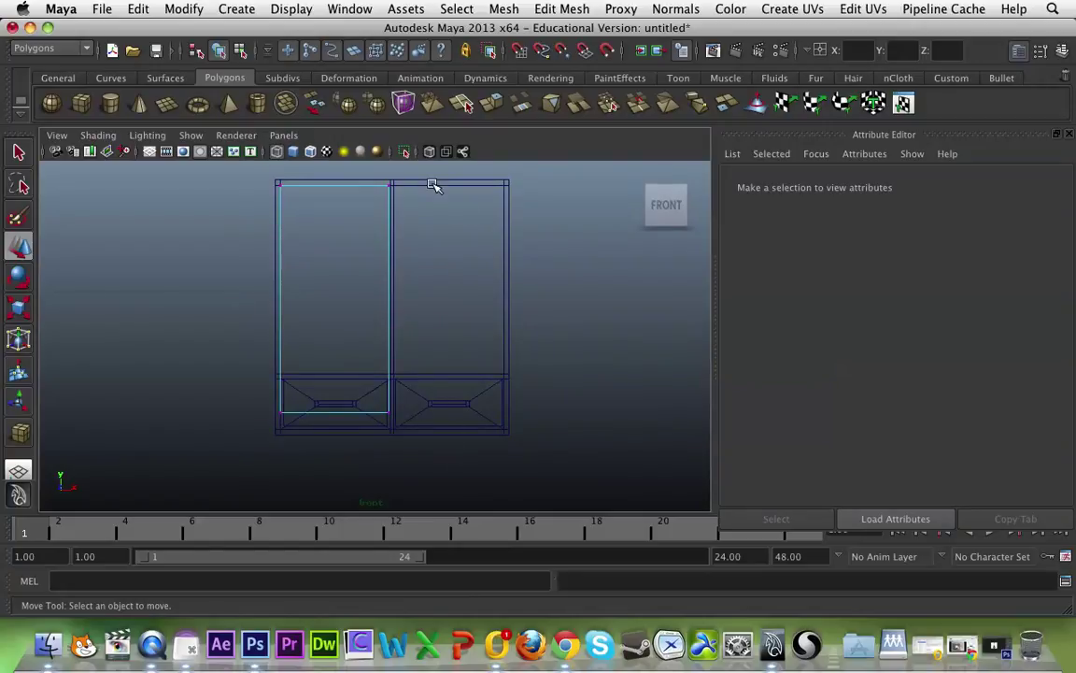
{"action": "left_click_drag", "start_coordinate": [367, 295], "coordinate": [361, 425]}
{"action": "scroll", "coordinate": [432, 401], "scroll_direction": "up", "scroll_amount": 4}
{"action": "middle_click_drag", "start_coordinate": [480, 322], "coordinate": [441, 397], "text": "alt"}
{"action": "scroll", "coordinate": [448, 377], "scroll_direction": "up", "scroll_amount": 6}
{"action": "mouse_move", "coordinate": [384, 360]}
{"action": "left_mouse_down"}
{"action": "mouse_move", "coordinate": [366, 370]}
{"action": "mouse_move", "coordinate": [390, 372]}
{"action": "left_mouse_up"}
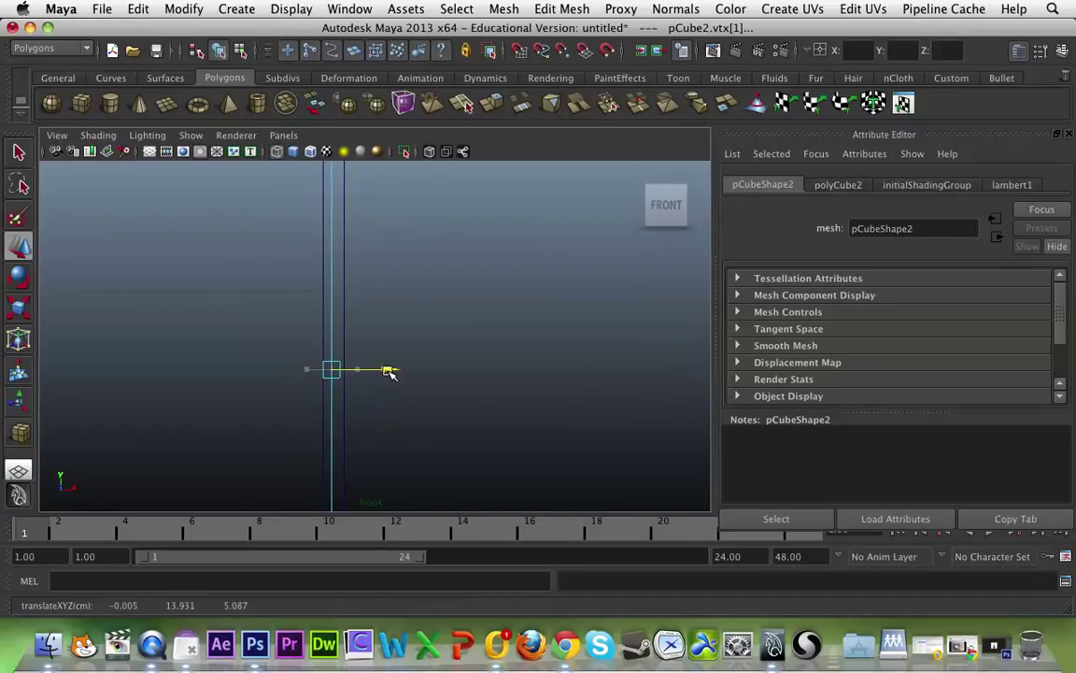
{"action": "scroll", "coordinate": [438, 434], "scroll_direction": "down", "scroll_amount": 5}
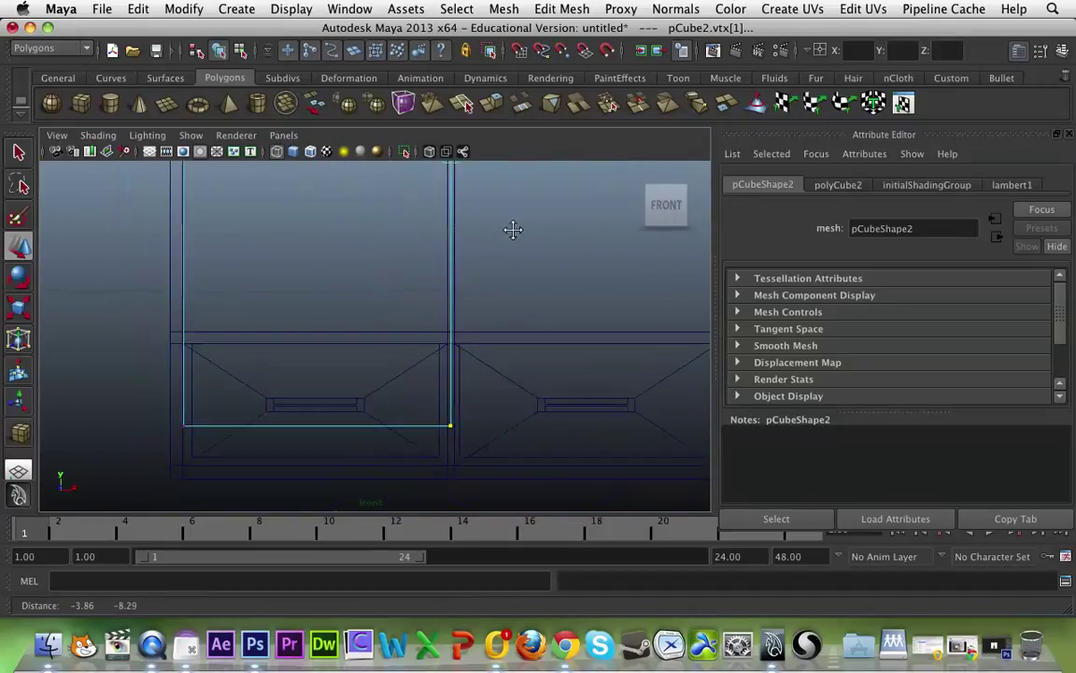
Raise the door panel's bottom vertices to about 6.32 cm in Y, level with the top of the strip above the drawers.
{"action": "left_click_drag", "start_coordinate": [542, 451], "coordinate": [122, 329]}
{"action": "left_click_drag", "start_coordinate": [355, 323], "coordinate": [361, 230]}
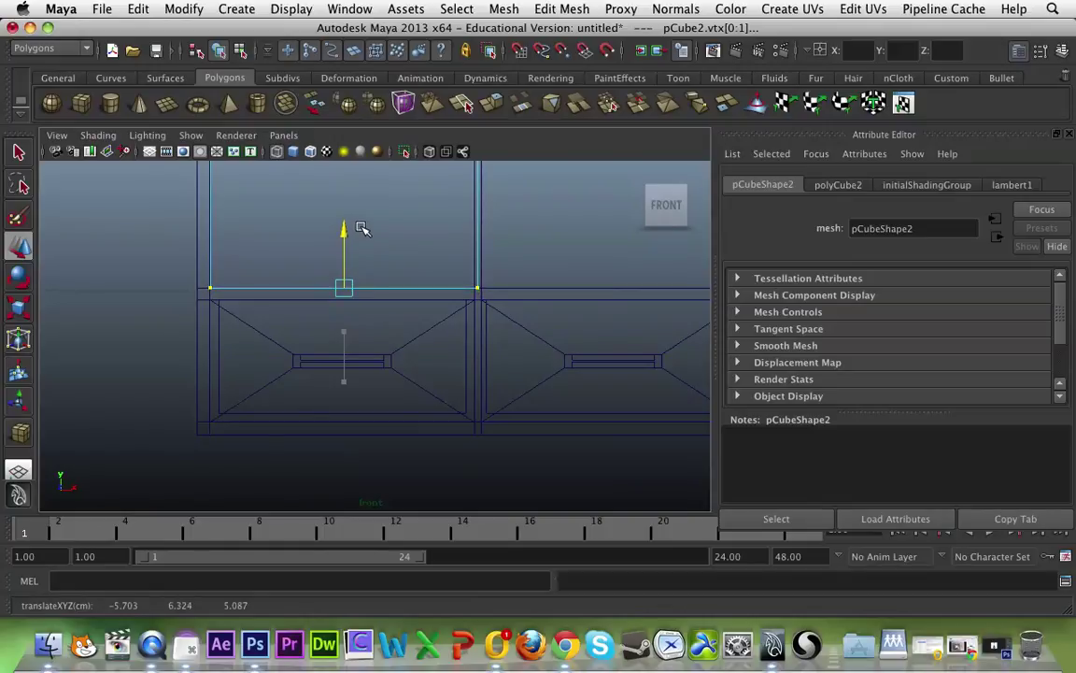
{"action": "middle_click_drag", "start_coordinate": [408, 249], "coordinate": [523, 428], "text": "alt"}
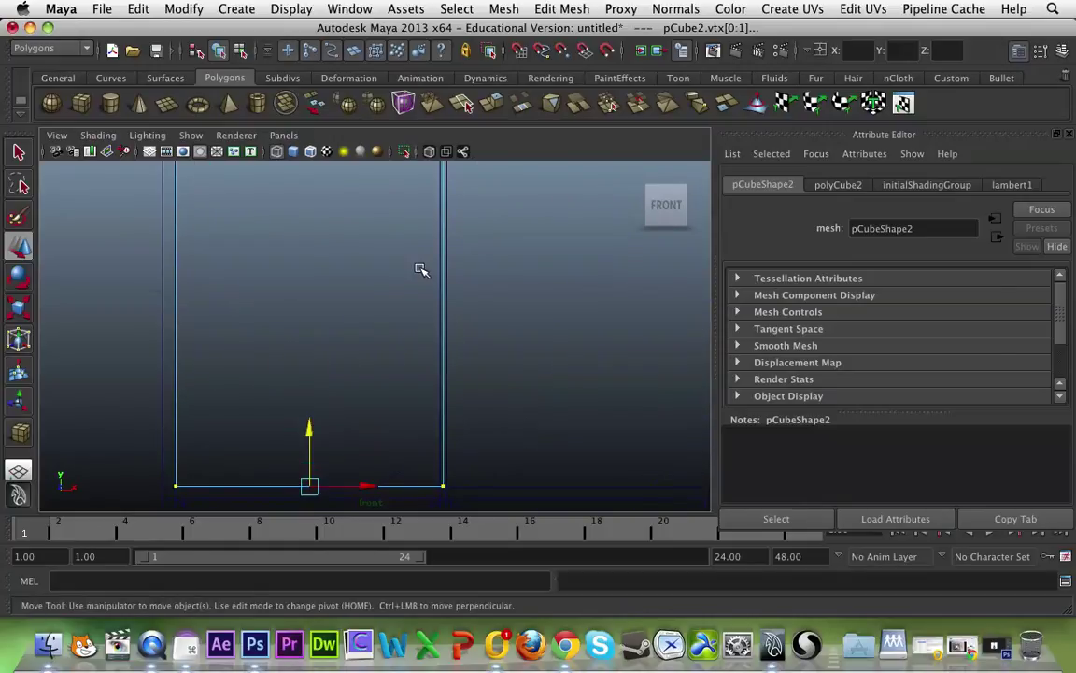
Return the door panel to object mode and push it back in Z into the cabinet opening, its front face at about 0.94 cm.
{"action": "key", "text": "space"}
{"action": "key", "text": "space"}
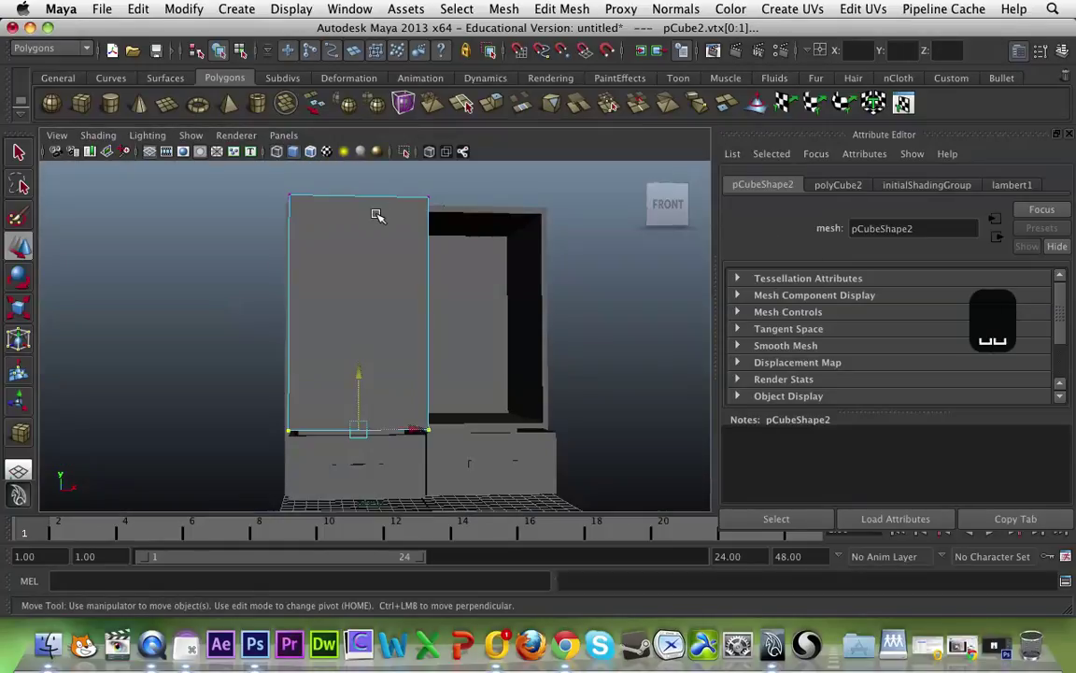
{"action": "right_click", "coordinate": [378, 215]}
{"action": "left_click", "coordinate": [368, 276]}
{"action": "left_click_drag", "start_coordinate": [384, 310], "coordinate": [483, 329], "text": "alt"}
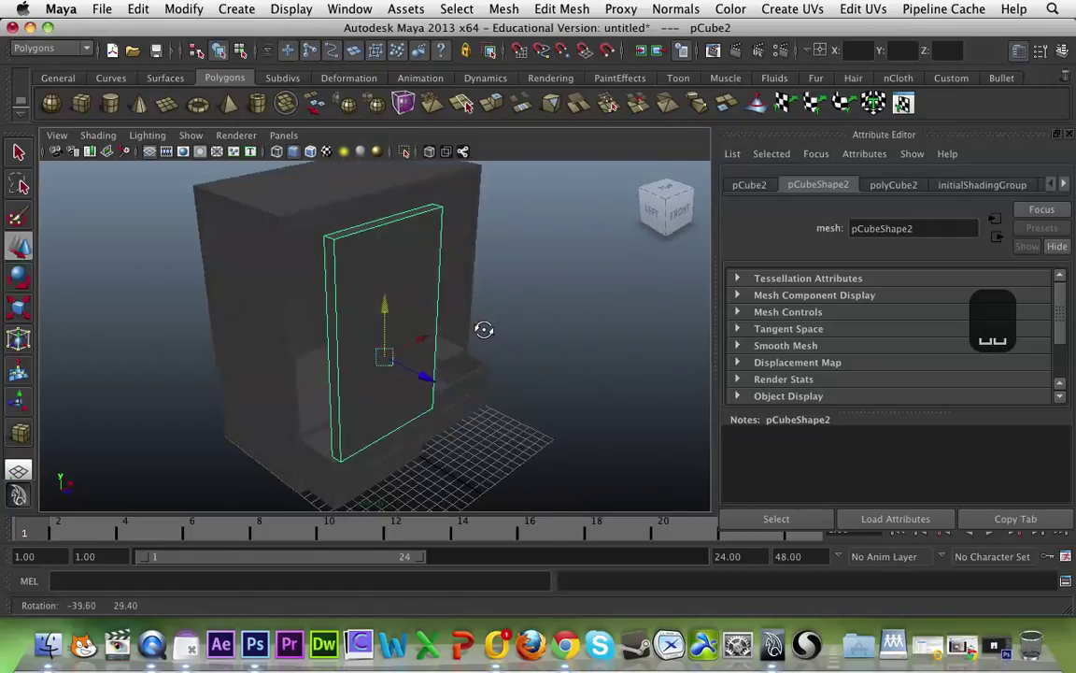
{"action": "left_click_drag", "start_coordinate": [427, 374], "coordinate": [388, 246]}
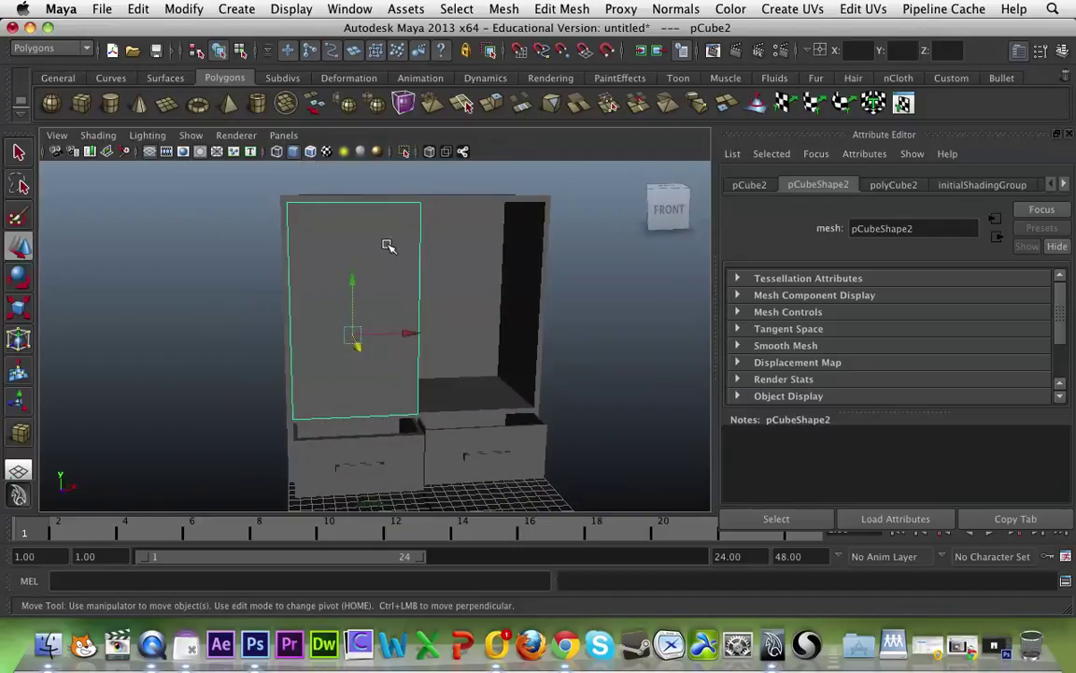
Extrude the door panel's front face and scale it down to a thin, narrow horizontal strip for the handle.
{"action": "right_click", "coordinate": [389, 246]}
{"action": "left_click", "coordinate": [388, 278]}
{"action": "left_click", "coordinate": [389, 233]}
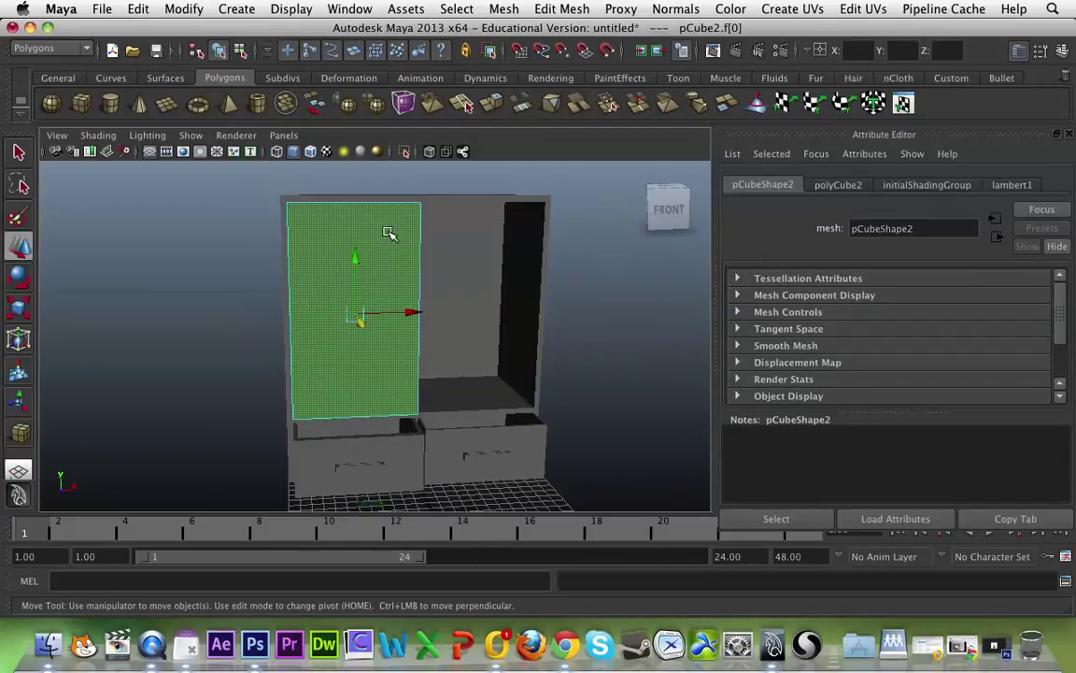
{"action": "left_click", "coordinate": [552, 8]}
{"action": "left_click", "coordinate": [547, 60]}
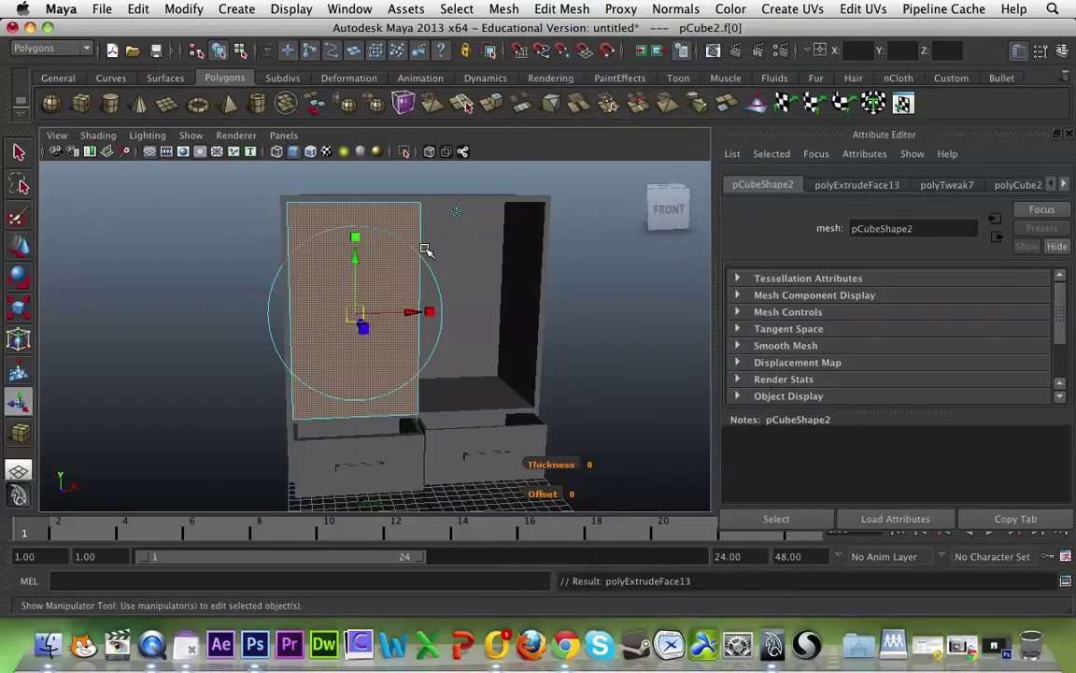
{"action": "key", "text": "r"}
{"action": "left_click_drag", "start_coordinate": [354, 384], "coordinate": [362, 318]}
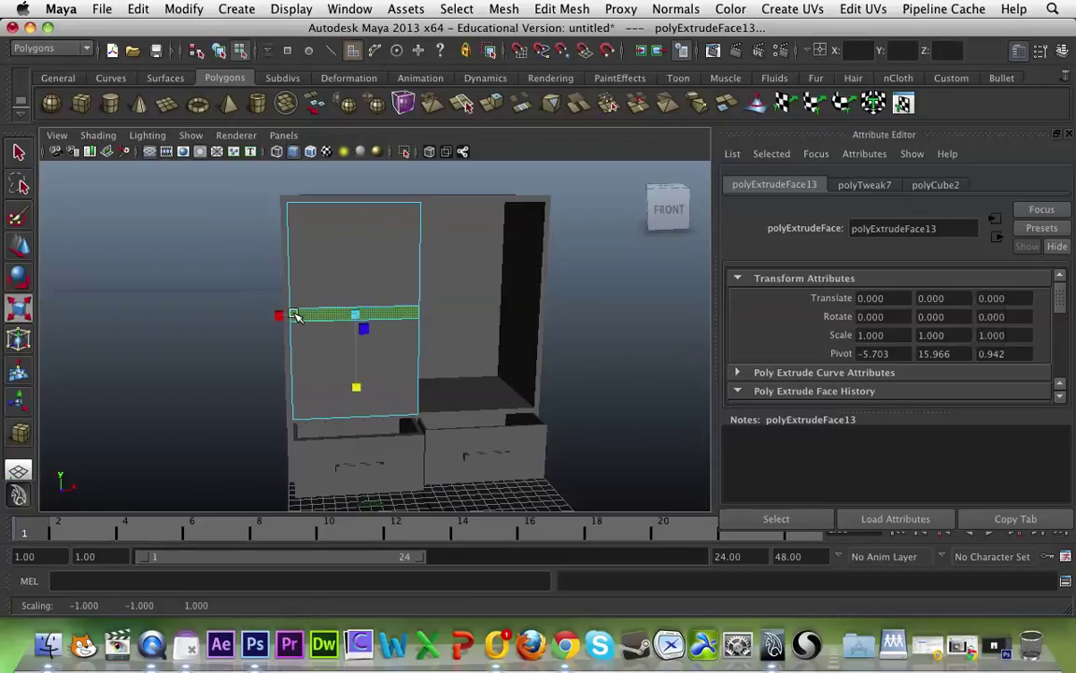
{"action": "left_click_drag", "start_coordinate": [278, 316], "coordinate": [323, 320]}
Shrink the handle strip further and move it toward the door's inner edge, to about -2.25 cm in X.
{"action": "key", "text": "w"}
{"action": "key", "text": "r"}
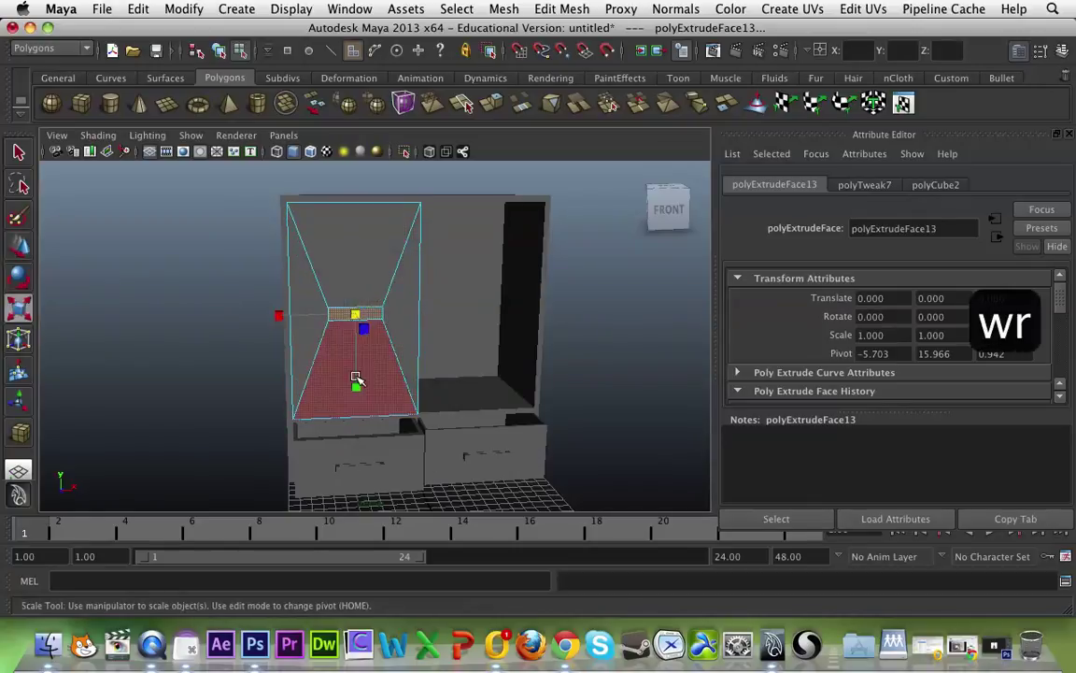
{"action": "left_click_drag", "start_coordinate": [356, 385], "coordinate": [443, 314]}
{"action": "key", "text": "w"}
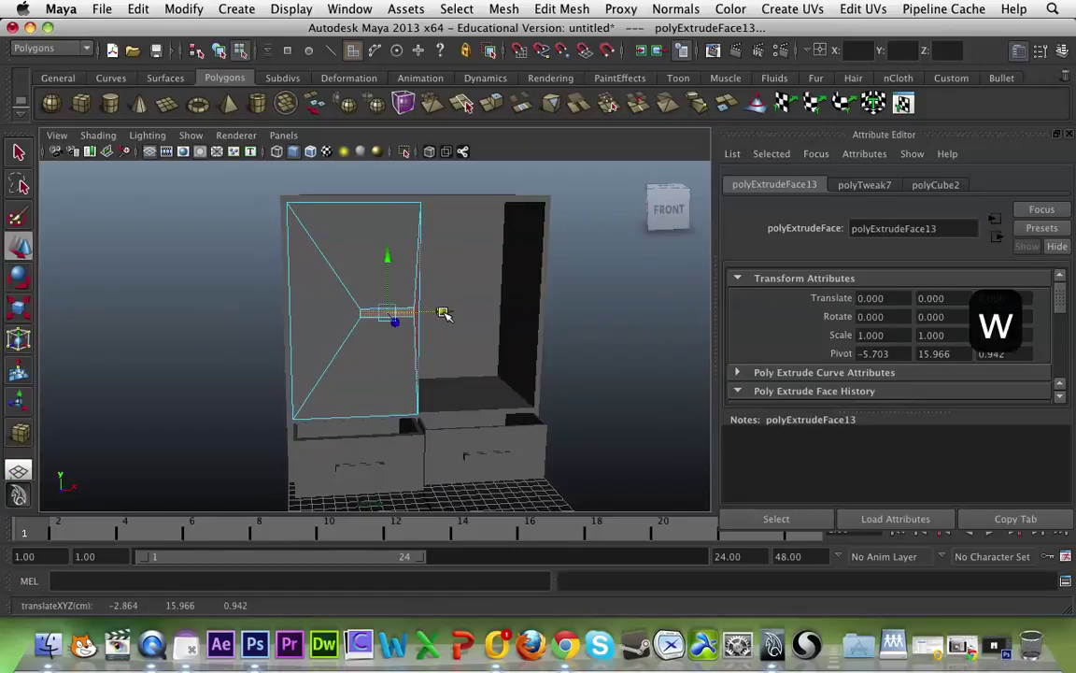
{"action": "key", "text": "r"}
{"action": "left_click_drag", "start_coordinate": [312, 314], "coordinate": [362, 363]}
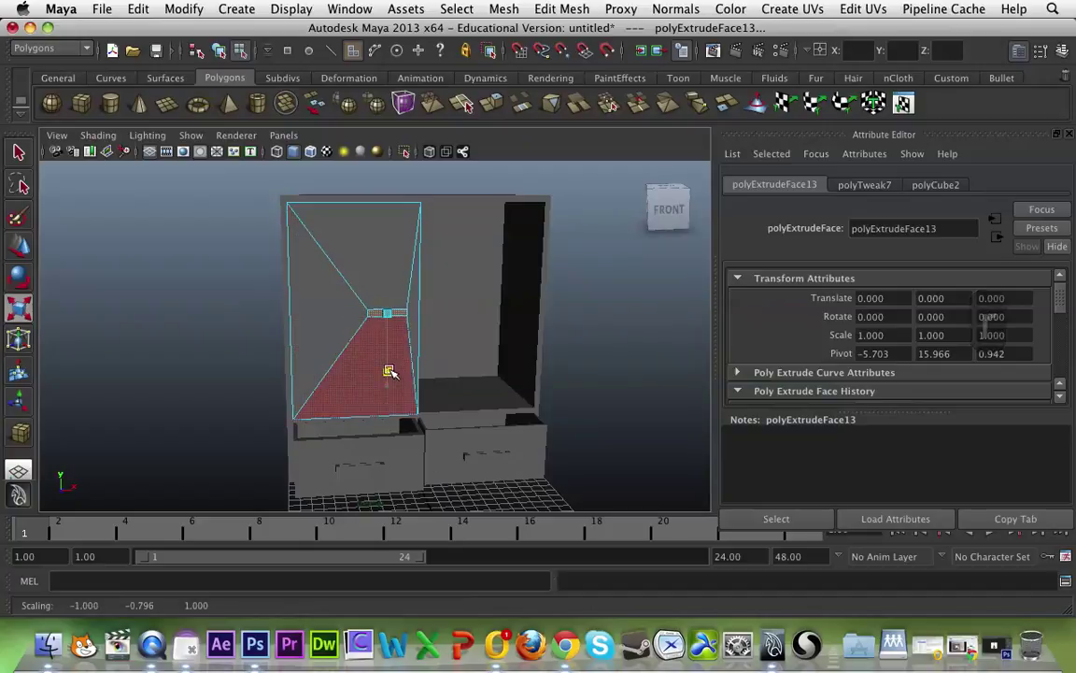
{"action": "key", "text": "w"}
{"action": "left_click_drag", "start_coordinate": [433, 318], "coordinate": [446, 316]}
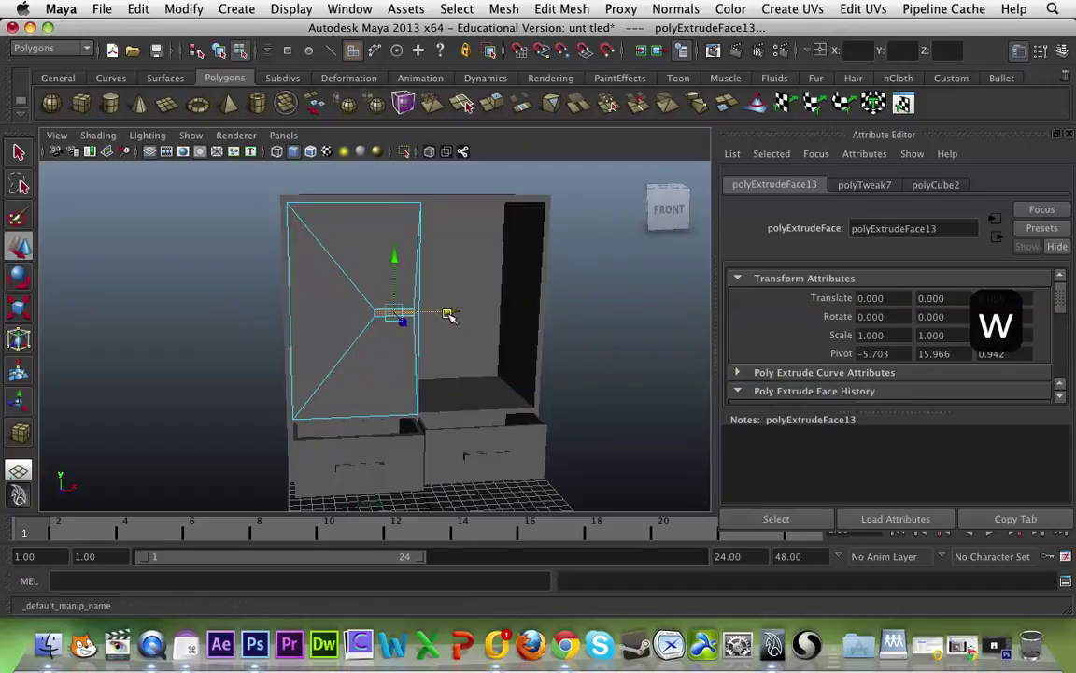
Extrude the handle strip face and pull it forward in Z to form a protruding handle block on the door.
{"action": "key", "text": "f"}
{"action": "mouse_move", "coordinate": [529, 373]}
{"action": "left_mouse_down", "text": "alt"}
{"action": "mouse_move", "coordinate": [605, 384]}
{"action": "mouse_move", "coordinate": [537, 382]}
{"action": "left_mouse_up", "text": "alt"}
{"action": "key", "text": "g"}
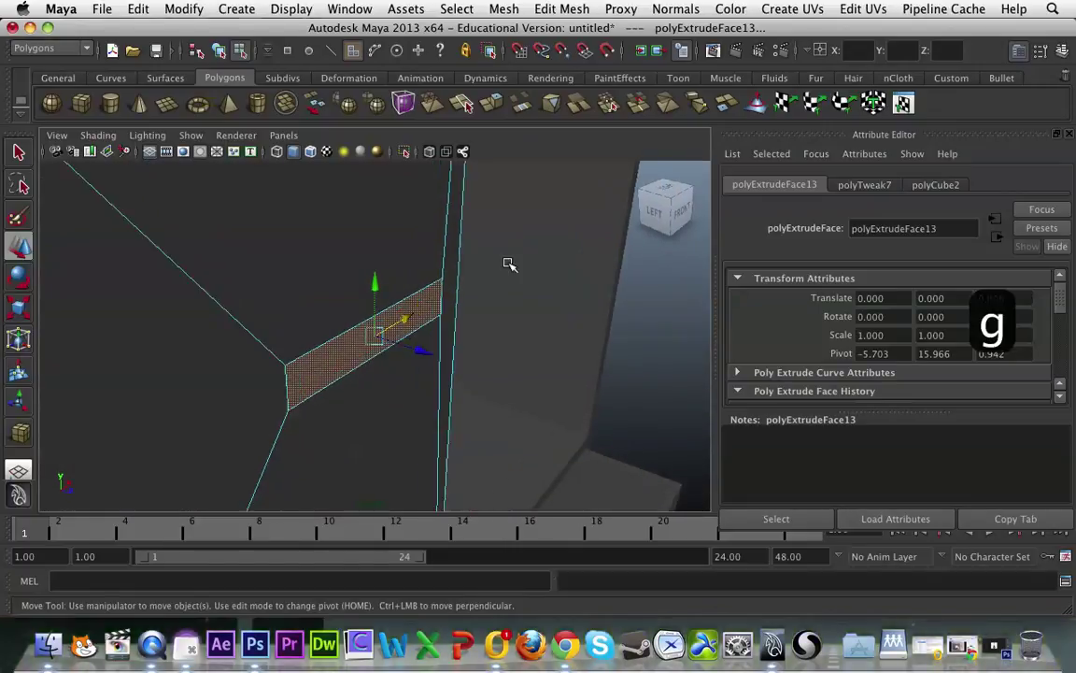
{"action": "left_click_drag", "start_coordinate": [509, 265], "coordinate": [485, 300], "text": "alt"}
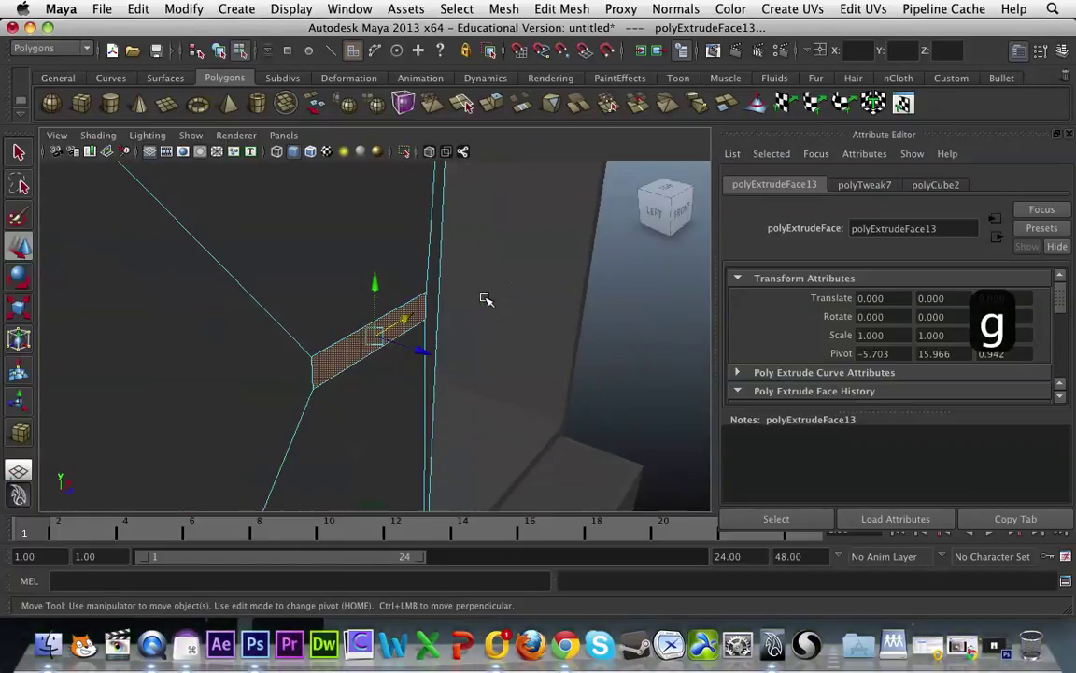
{"action": "left_click", "coordinate": [493, 102]}
{"action": "key", "text": "w"}
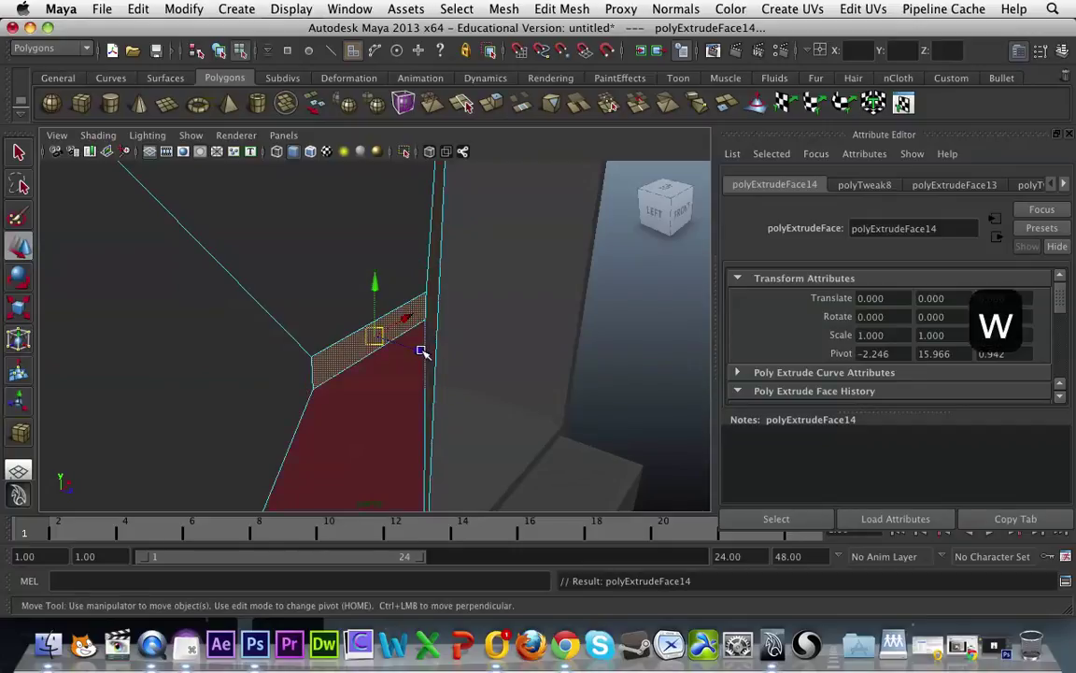
{"action": "left_click_drag", "start_coordinate": [423, 351], "coordinate": [438, 457]}
Extrude the handle block's top and bottom faces and inset them with a scale of about 0.9 by 0.75.
{"action": "left_click", "coordinate": [369, 326]}
{"action": "left_click", "coordinate": [403, 365]}
{"action": "key", "text": "g"}
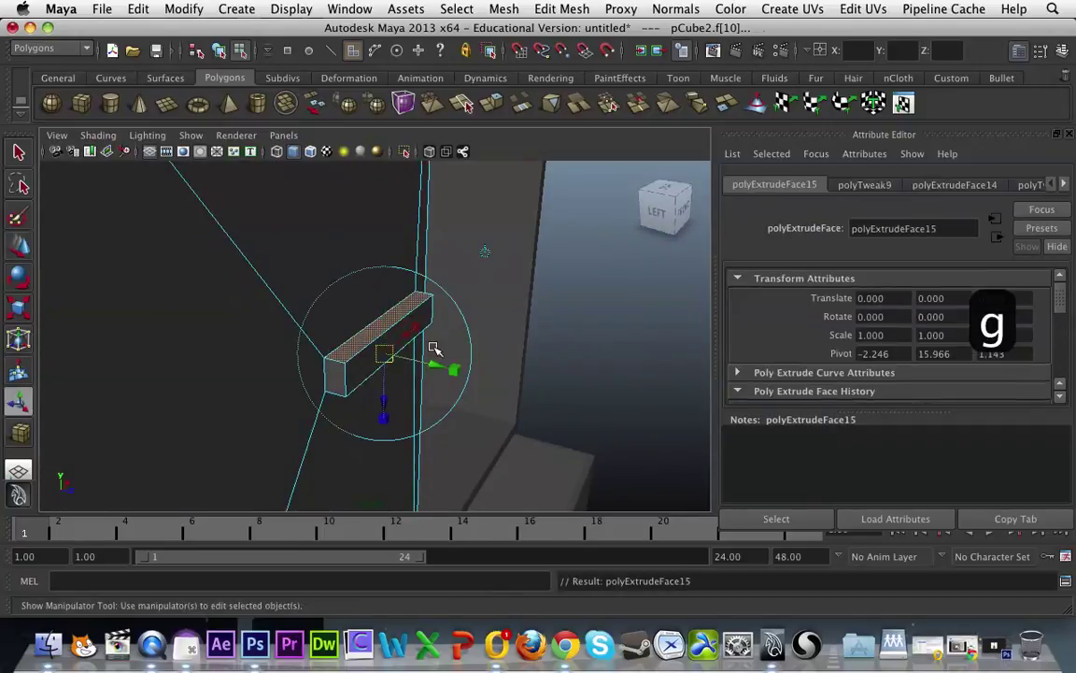
{"action": "left_click_drag", "start_coordinate": [455, 370], "coordinate": [421, 328]}
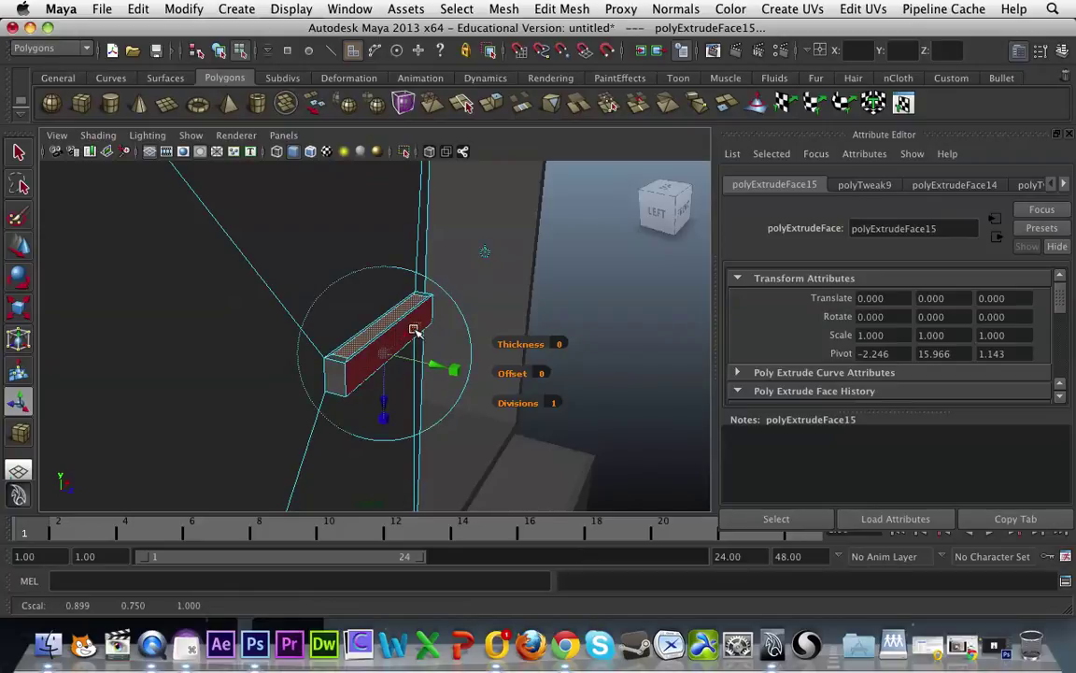
Extrude the inset handle faces again and push them into the block as recesses, ending in object mode.
{"action": "key", "text": "g"}
{"action": "left_click_drag", "start_coordinate": [388, 400], "coordinate": [312, 283]}
{"action": "right_click_drag", "start_coordinate": [295, 266], "coordinate": [325, 257]}
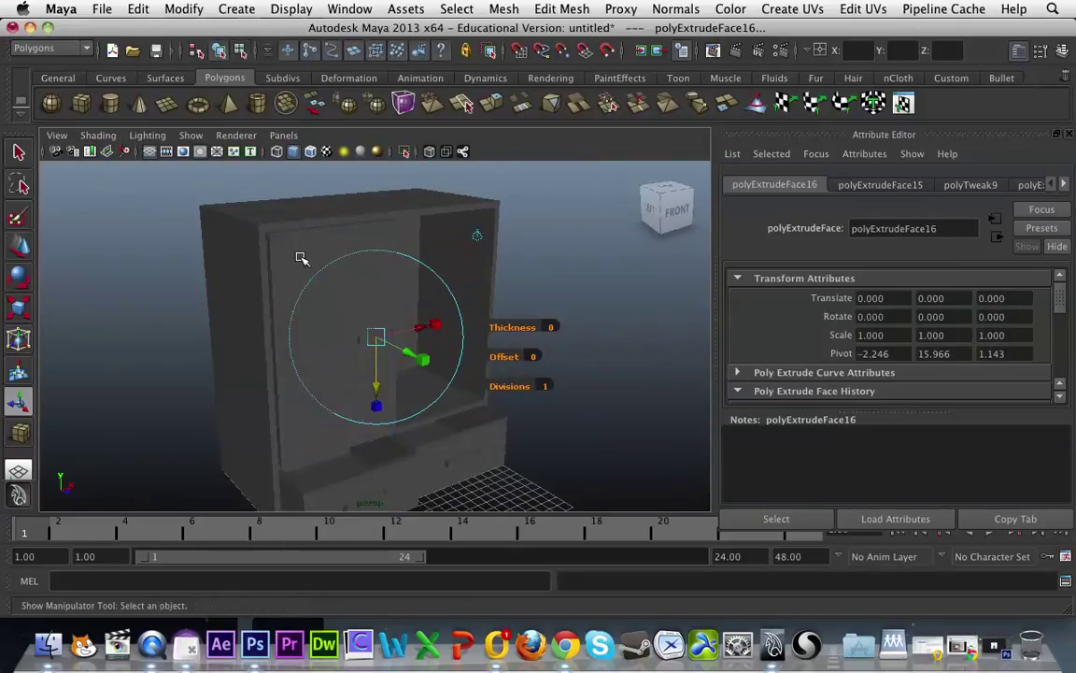
Try rotating the door panel about its vertical axis around its current pivot, and undo the rotation.
{"action": "left_click_drag", "start_coordinate": [434, 305], "coordinate": [364, 331], "text": "alt"}
{"action": "key", "text": "e"}
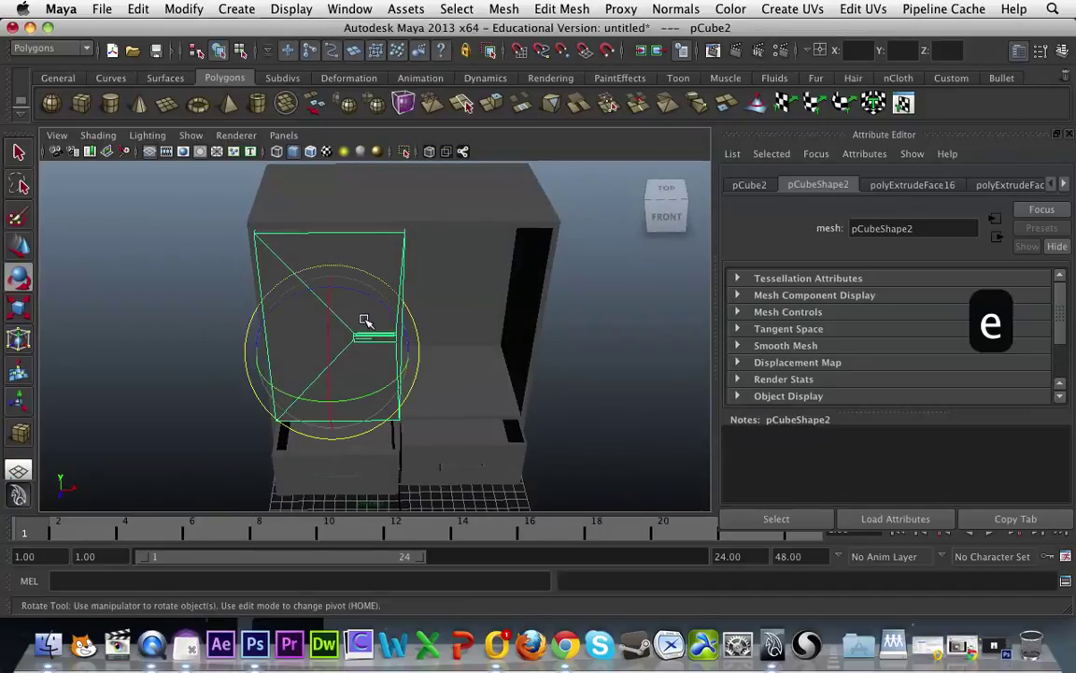
{"action": "left_click_drag", "start_coordinate": [365, 396], "coordinate": [396, 384]}
{"action": "key", "text": "z"}
{"action": "left_click_drag", "start_coordinate": [344, 339], "coordinate": [365, 388], "text": "alt"}
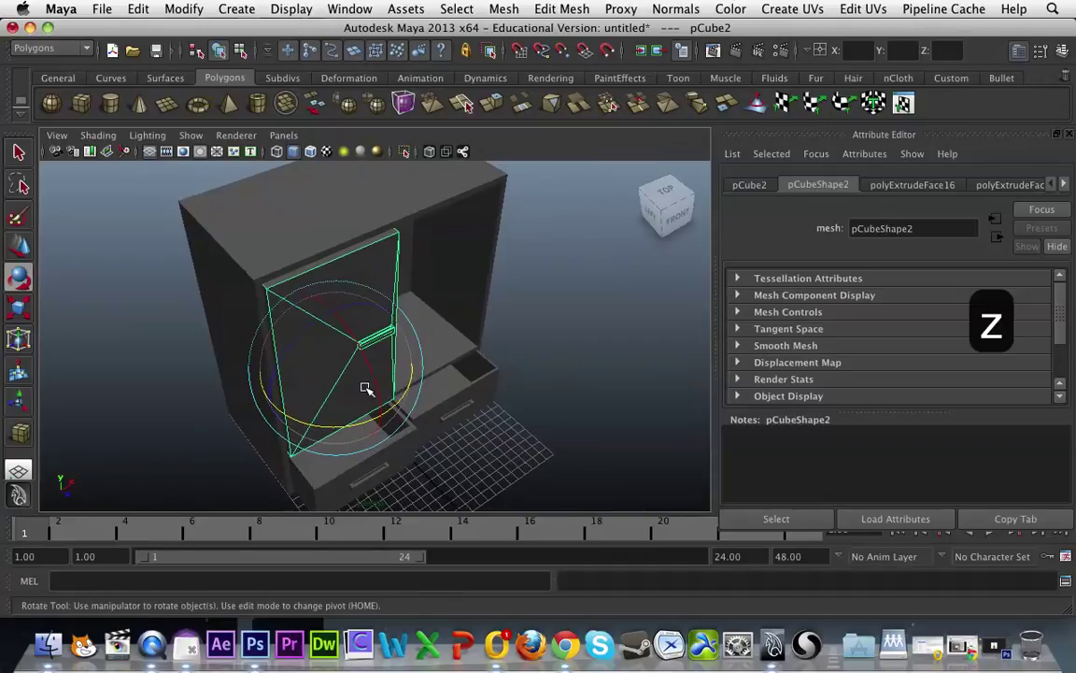
{"action": "scroll", "coordinate": [364, 388], "scroll_direction": "up", "scroll_amount": 3}
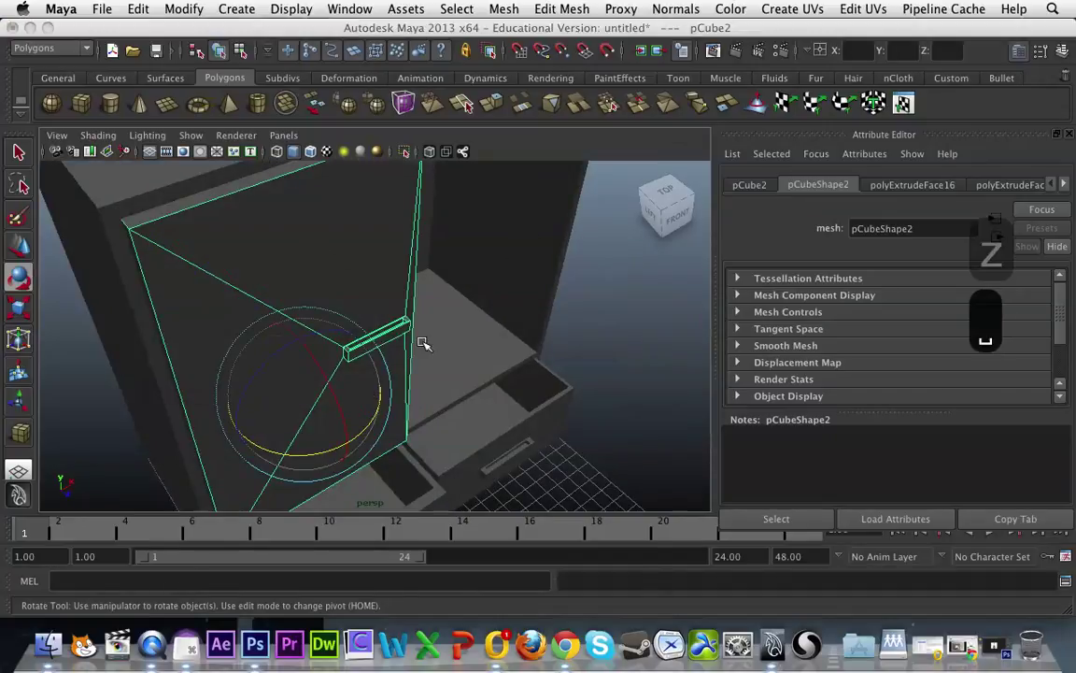
In the top view, place the door's pivot on its outer side edge and shift the door back along Z into the cabinet front.
{"action": "key", "text": "space"}
{"action": "key", "text": "space"}
{"action": "middle_click_drag", "start_coordinate": [293, 320], "coordinate": [441, 280], "text": "alt"}
{"action": "scroll", "coordinate": [409, 319], "scroll_direction": "up", "scroll_amount": 4}
{"action": "middle_click_drag", "start_coordinate": [409, 319], "coordinate": [430, 351], "text": "alt"}
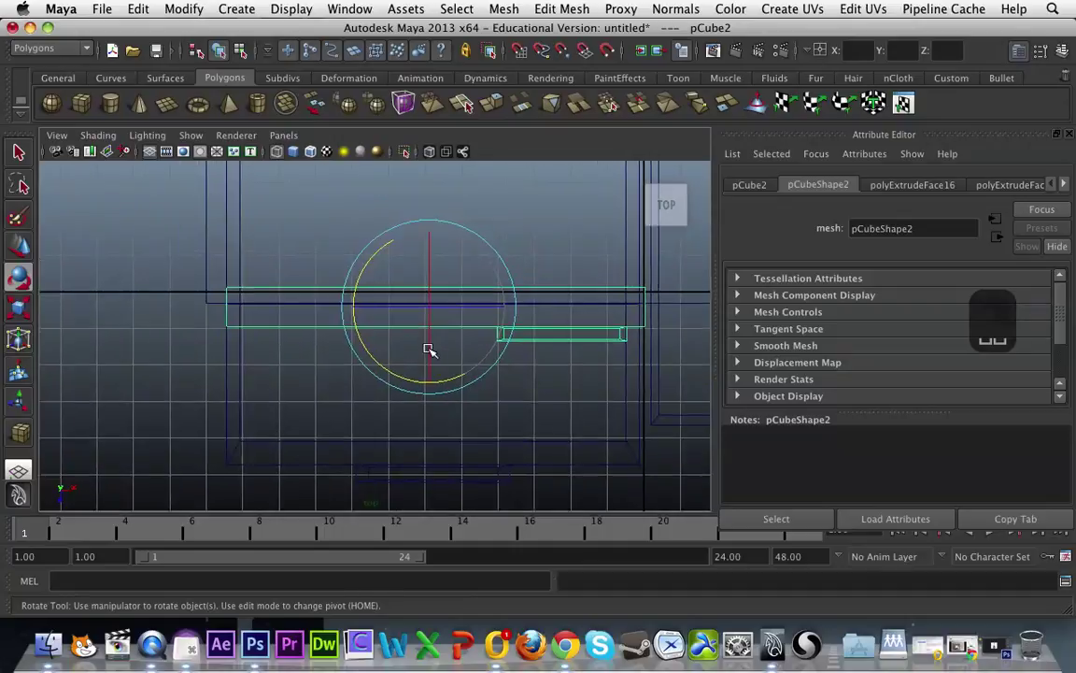
{"action": "key", "text": "d"}
{"action": "key", "text": "d"}
{"action": "left_click_drag", "start_coordinate": [467, 308], "coordinate": [276, 296]}
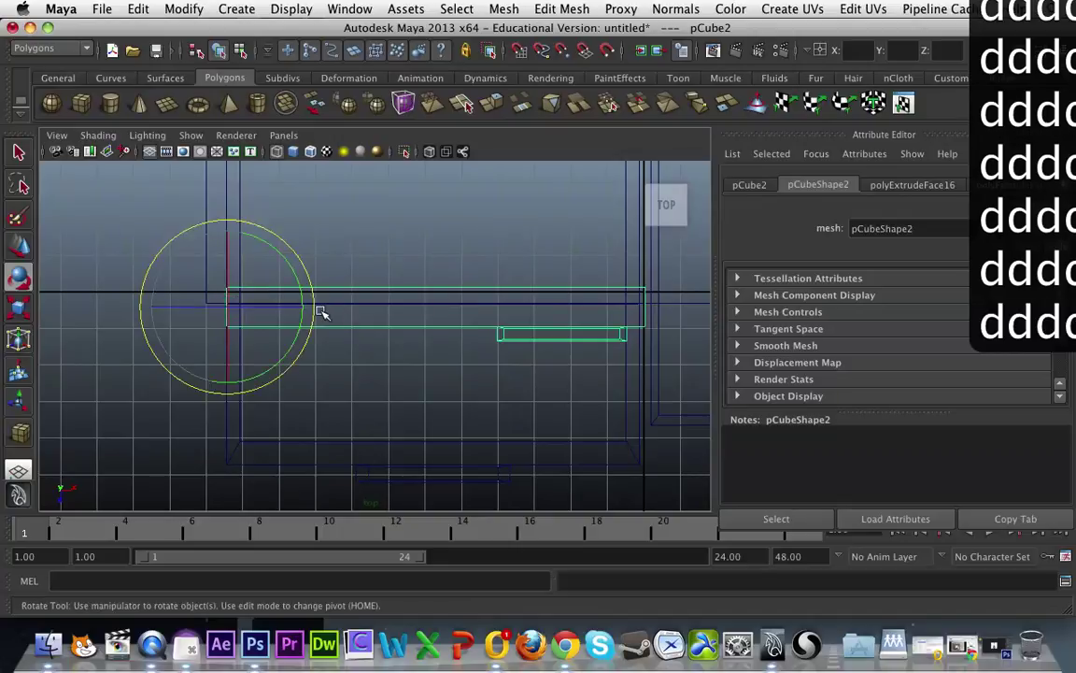
{"action": "key", "text": "w"}
{"action": "left_click_drag", "start_coordinate": [225, 362], "coordinate": [226, 339]}
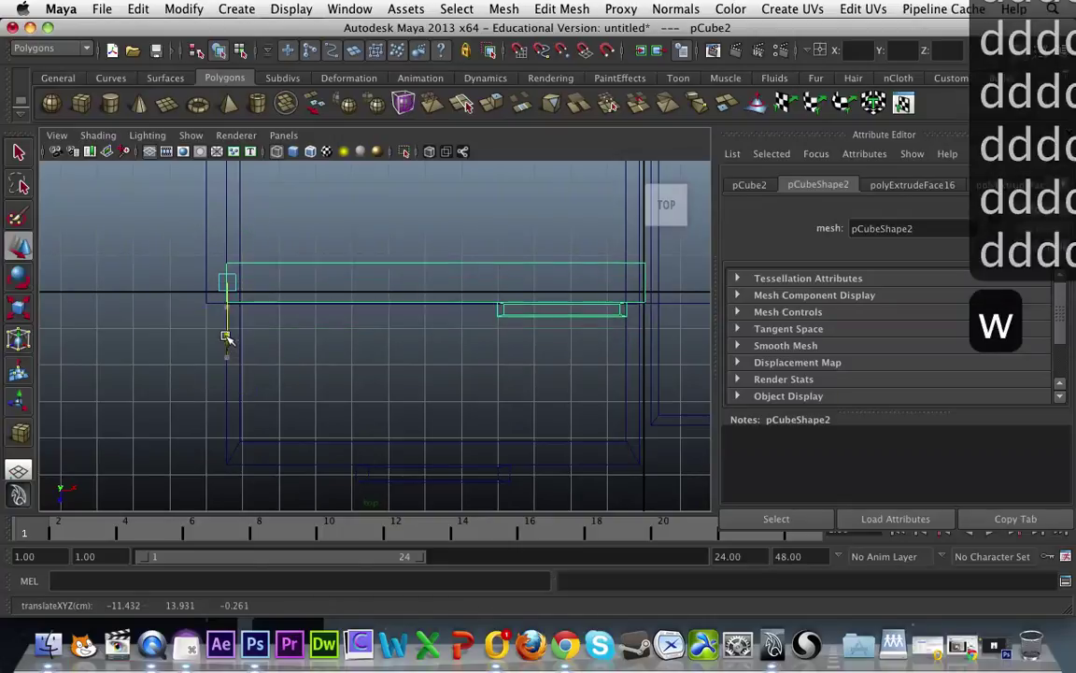
Try swinging the door about its hinge edge in the perspective view, and rotate it back to 0 degrees.
{"action": "key", "text": "space"}
{"action": "key", "text": "space"}
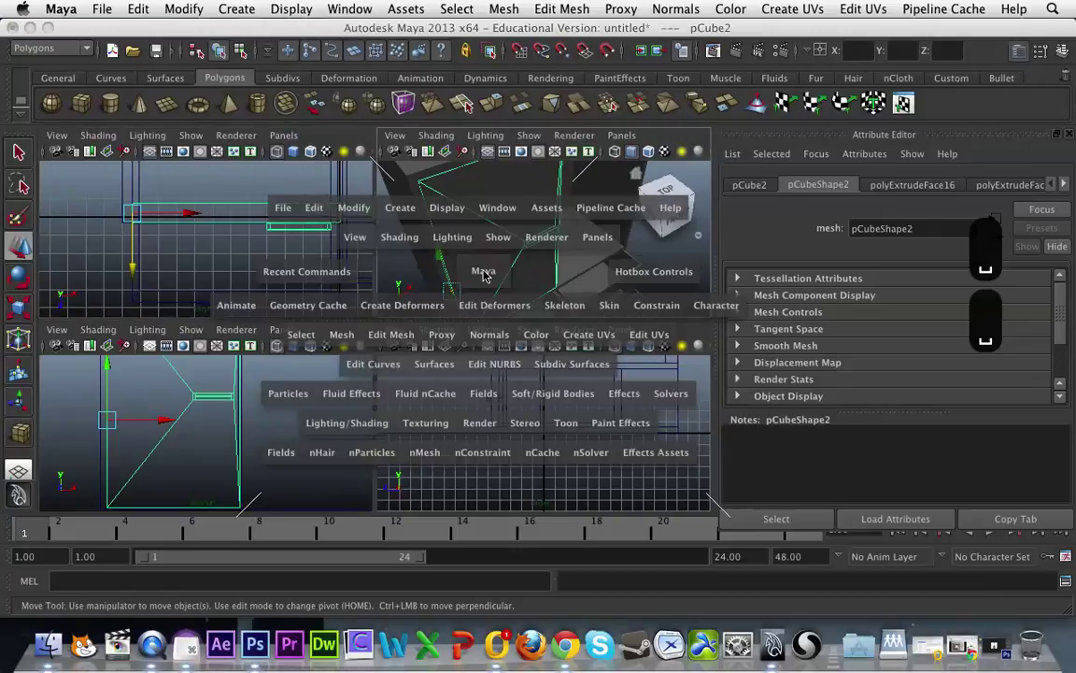
{"action": "left_click_drag", "start_coordinate": [463, 384], "coordinate": [327, 384], "text": "alt"}
{"action": "key", "text": "e"}
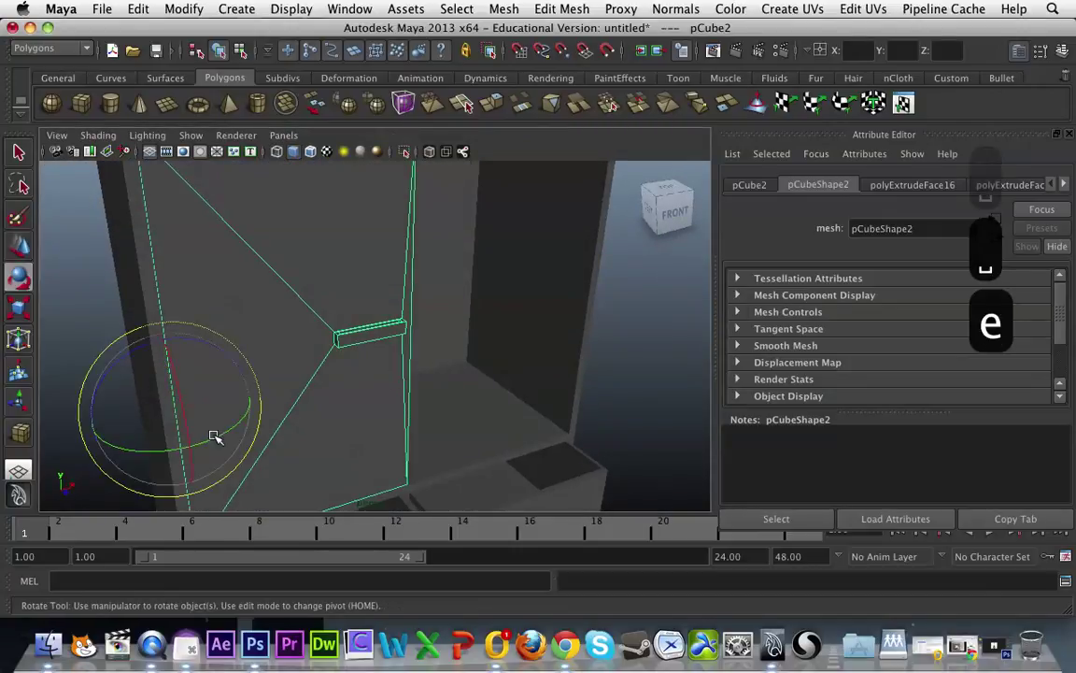
{"action": "left_click_drag", "start_coordinate": [215, 434], "coordinate": [189, 446]}
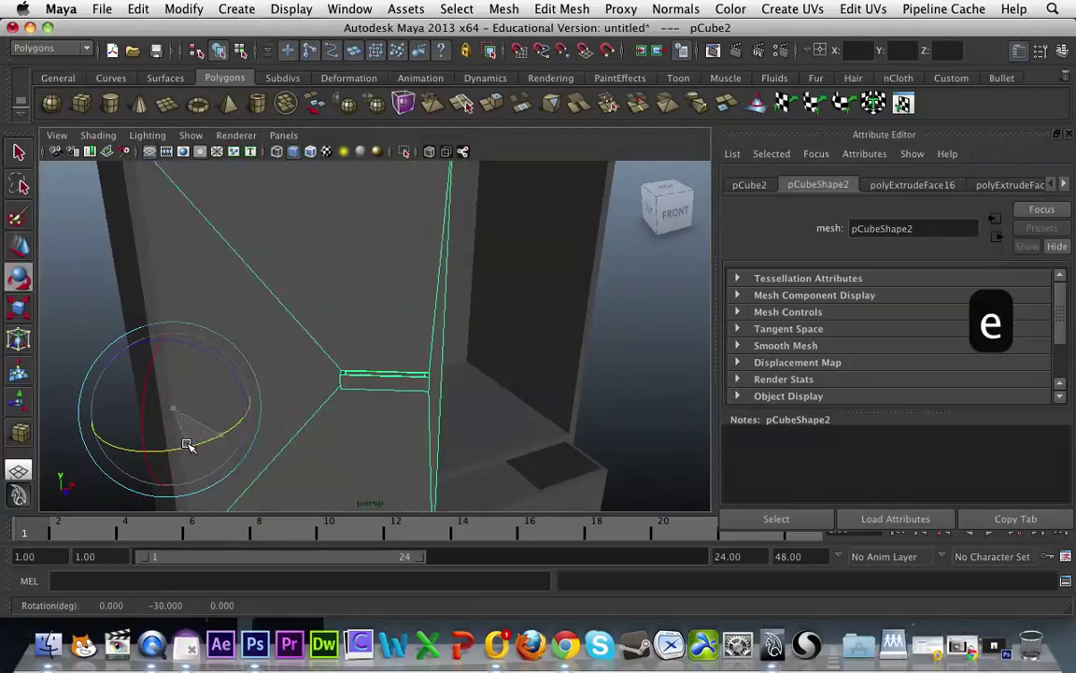
{"action": "mouse_move", "coordinate": [540, 391]}
{"action": "left_mouse_down", "text": "alt"}
{"action": "mouse_move", "coordinate": [458, 403]}
{"action": "mouse_move", "coordinate": [543, 390]}
{"action": "left_mouse_up", "text": "alt"}
{"action": "scroll", "coordinate": [458, 403], "scroll_direction": "down", "scroll_amount": 5}
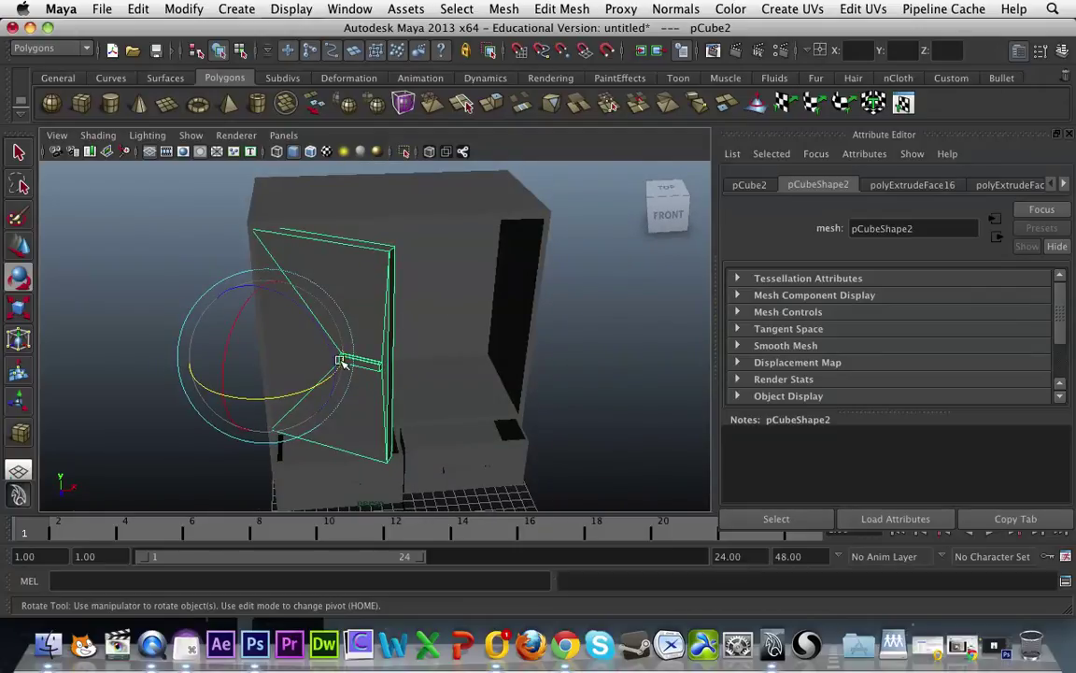
{"action": "left_click_drag", "start_coordinate": [278, 392], "coordinate": [314, 391]}
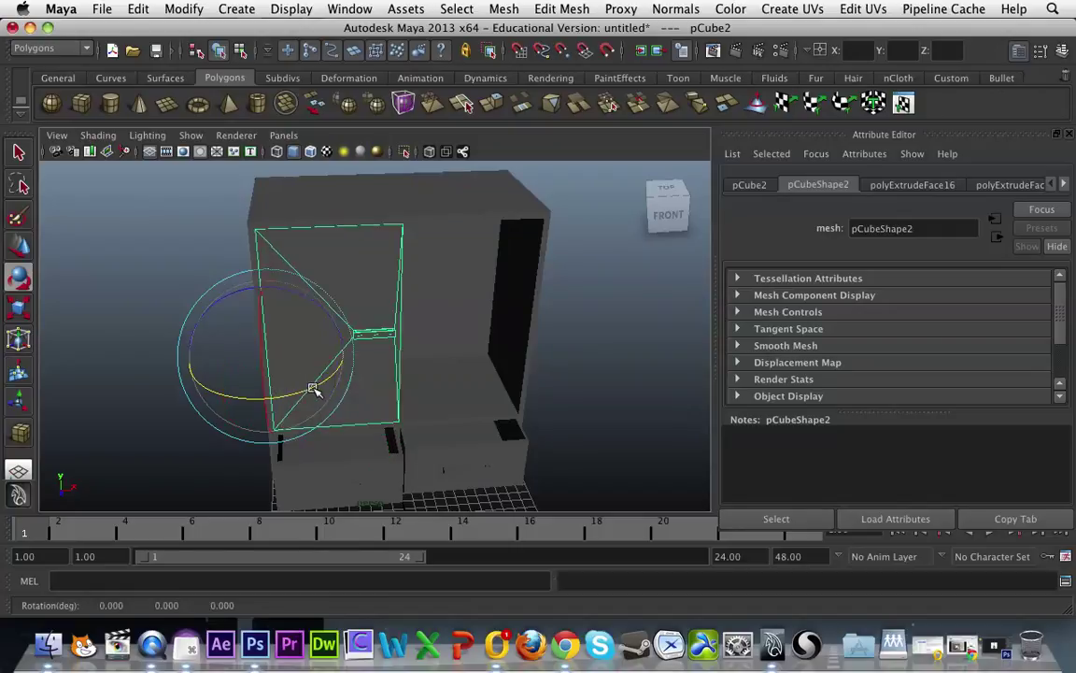
Duplicate the door and move the copy along X over the other half of the cabinet opening.
{"action": "key", "text": "super+d"}
{"action": "key", "text": "w"}
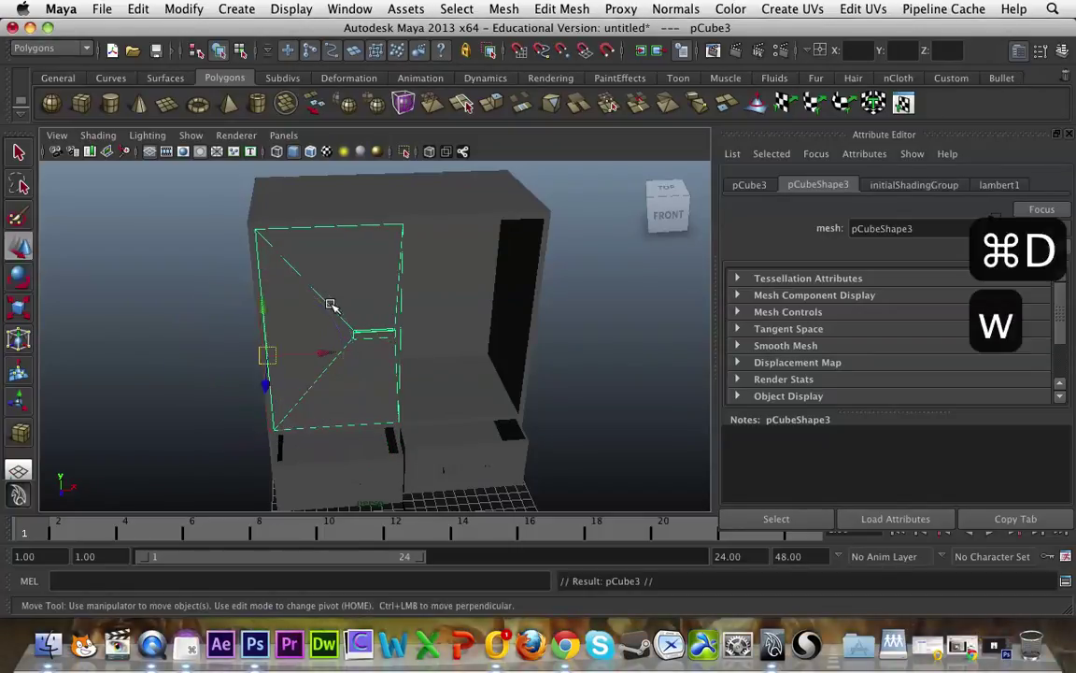
{"action": "left_click_drag", "start_coordinate": [325, 355], "coordinate": [476, 347]}
Flip the copied door upside down so its handle faces the centre, and move it in X and Y to fit the opening.
{"action": "key", "text": "e"}
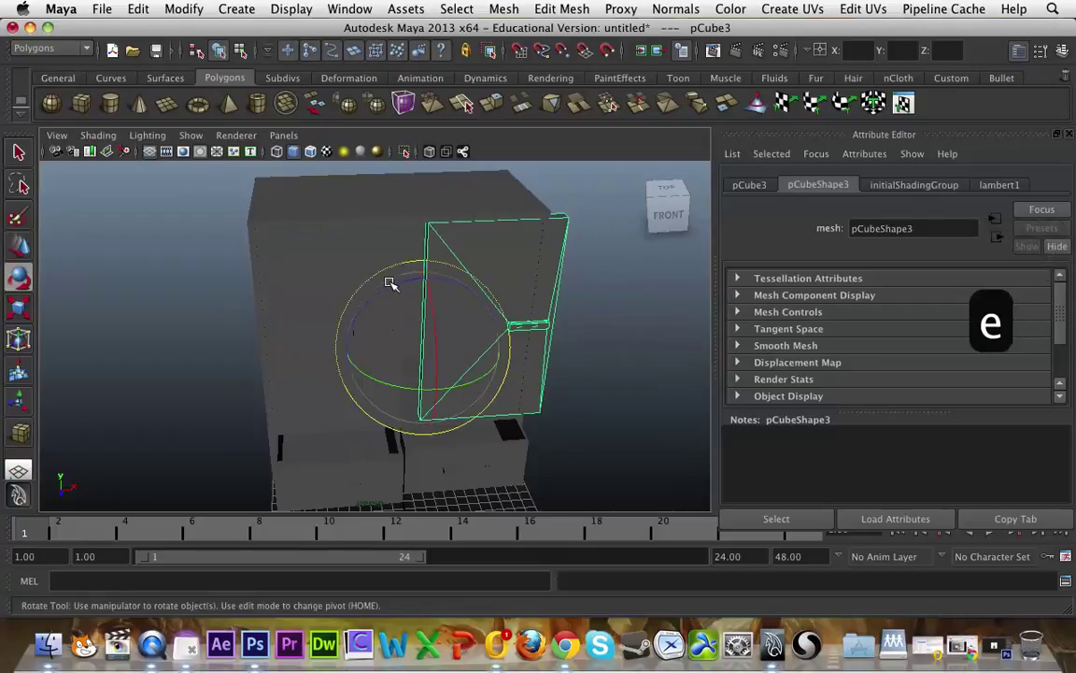
{"action": "left_click_drag", "start_coordinate": [388, 289], "coordinate": [598, 311]}
{"action": "key", "text": "w"}
{"action": "left_click_drag", "start_coordinate": [467, 348], "coordinate": [579, 345]}
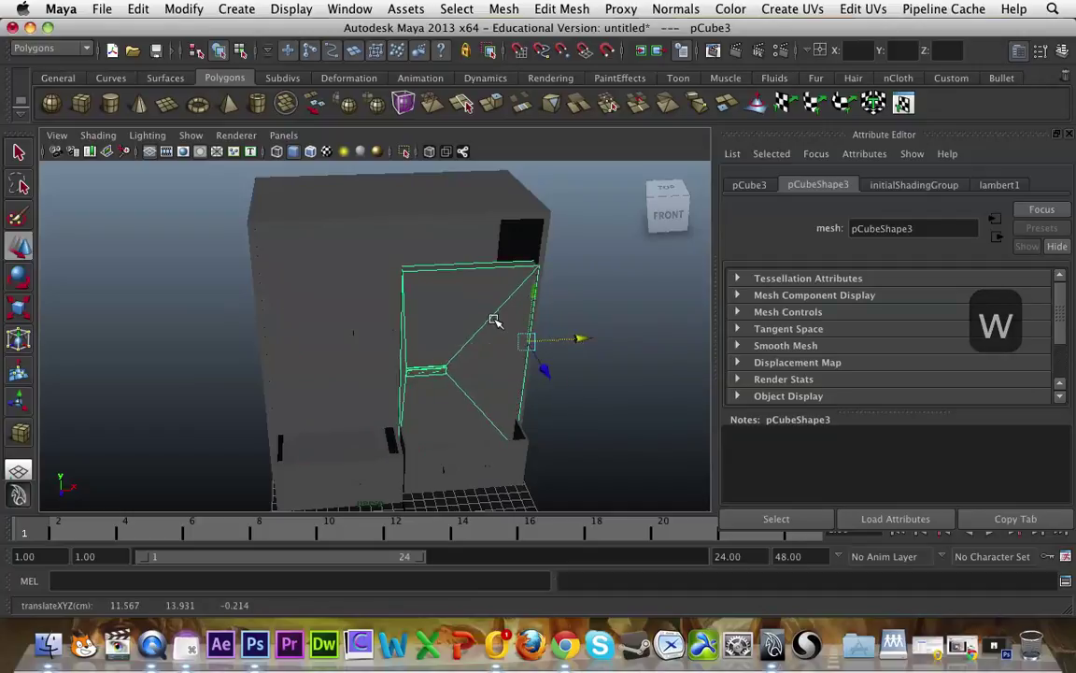
{"action": "left_click_drag", "start_coordinate": [533, 291], "coordinate": [500, 356]}
Rotate the copied door and the original door about their outer hinge edges to swing them open, and clear the selection.
{"action": "key", "text": "e"}
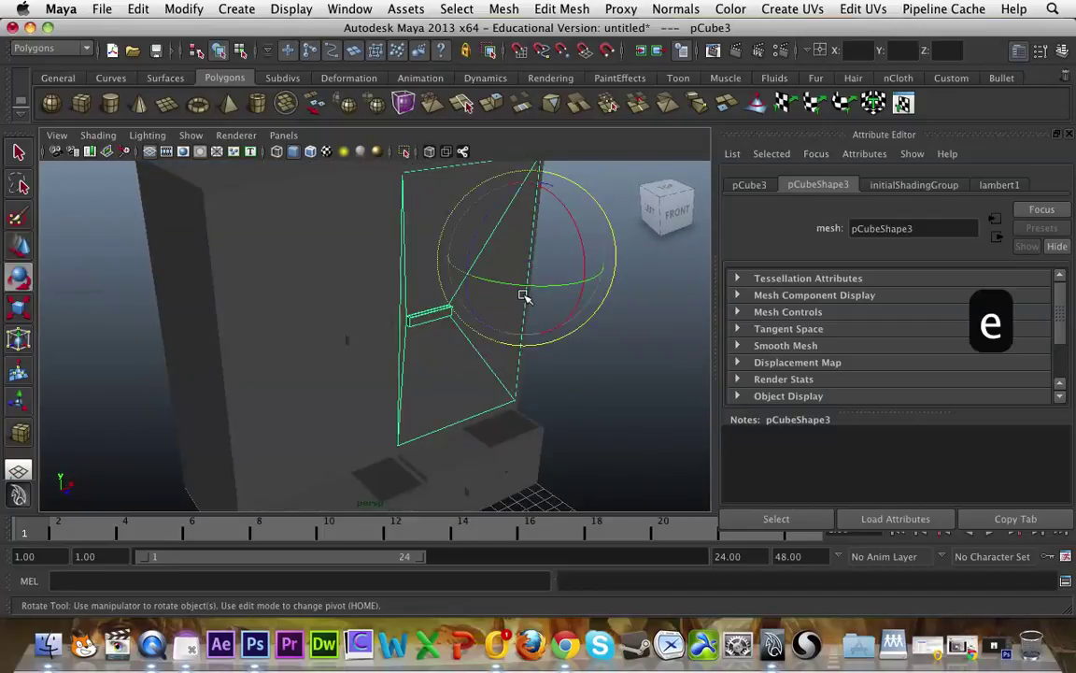
{"action": "left_click_drag", "start_coordinate": [529, 289], "coordinate": [543, 291]}
{"action": "left_click", "coordinate": [367, 308]}
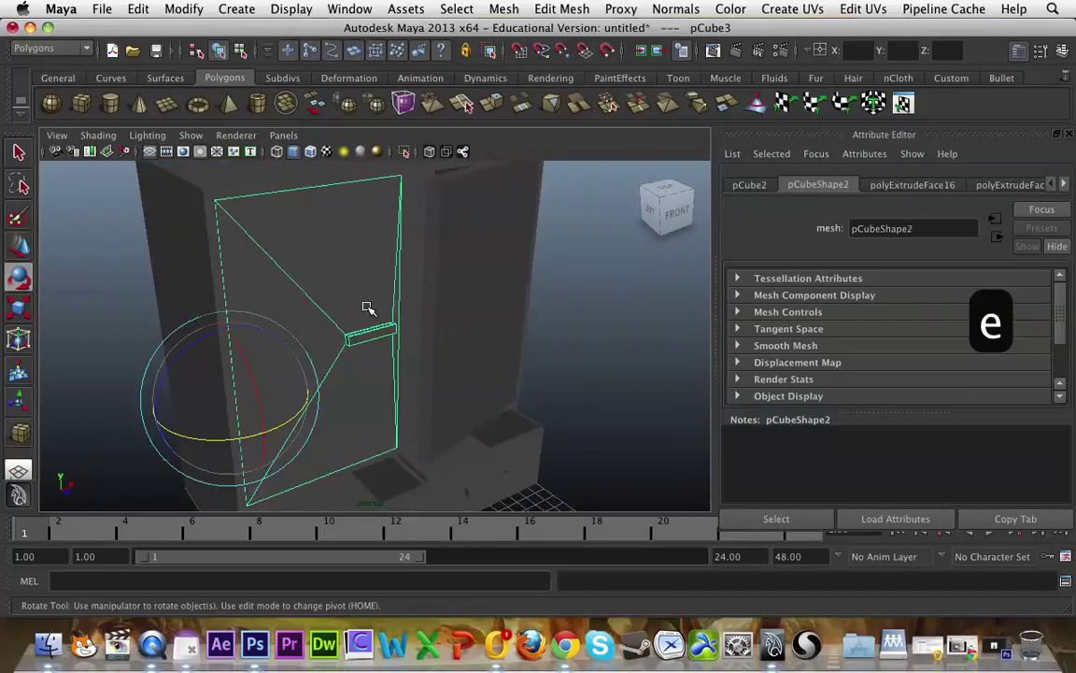
{"action": "left_click_drag", "start_coordinate": [272, 433], "coordinate": [229, 429]}
{"action": "left_click", "coordinate": [639, 398]}
{"action": "scroll", "coordinate": [539, 404], "scroll_direction": "down", "scroll_amount": 4}
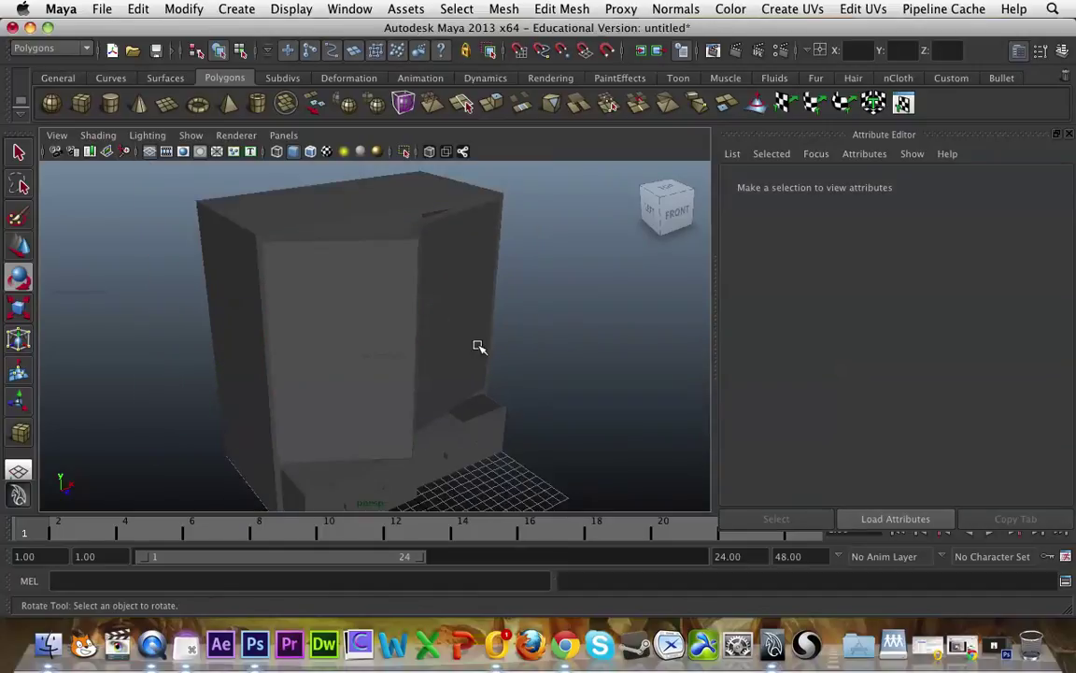
{"action": "left_click_drag", "start_coordinate": [478, 347], "coordinate": [331, 324], "text": "alt"}
{"action": "scroll", "coordinate": [402, 373], "scroll_direction": "down", "scroll_amount": 5}
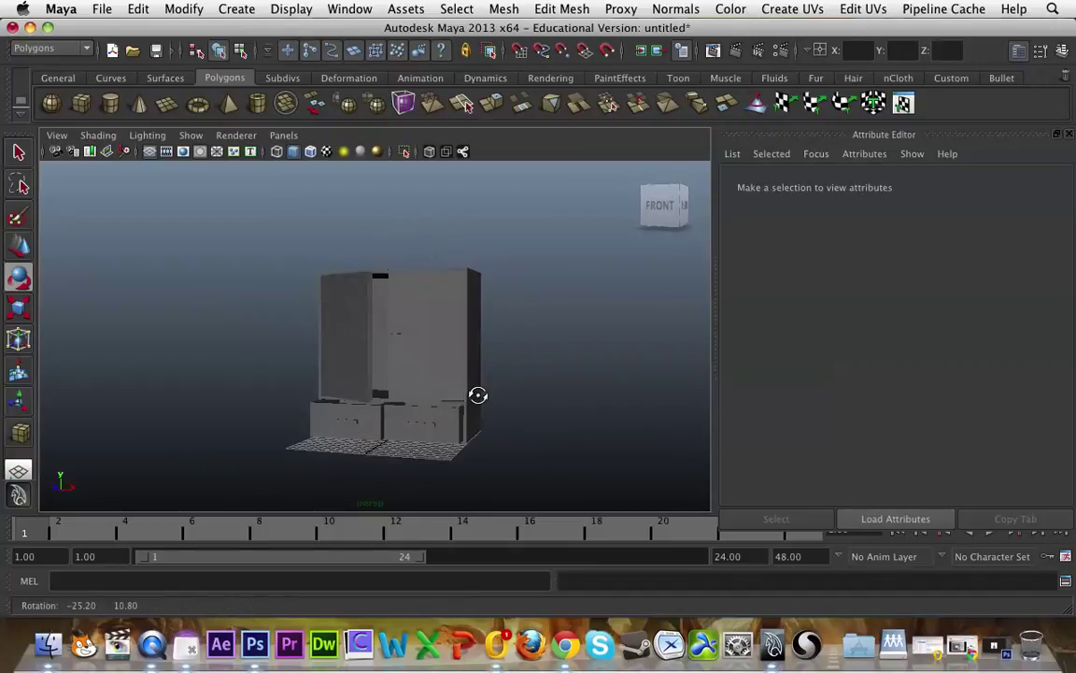